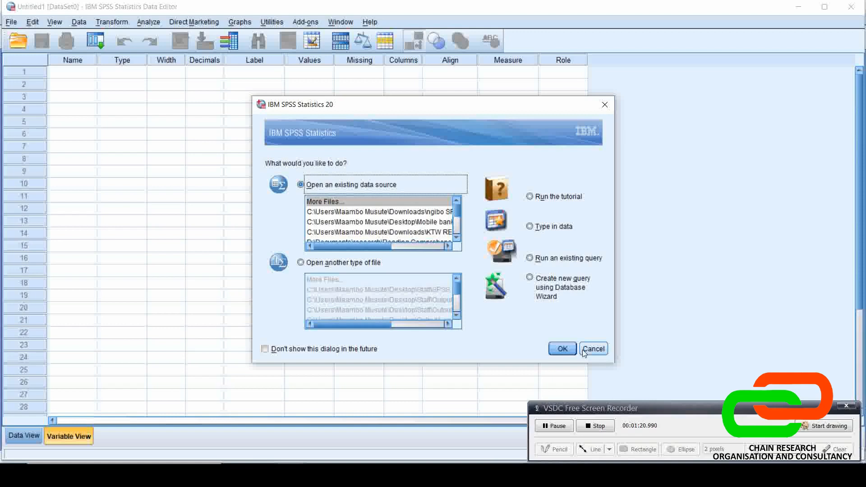
Dismiss the startup dialog without opening a data source, and compare the output viewer window with the empty data editor
click(584, 350)
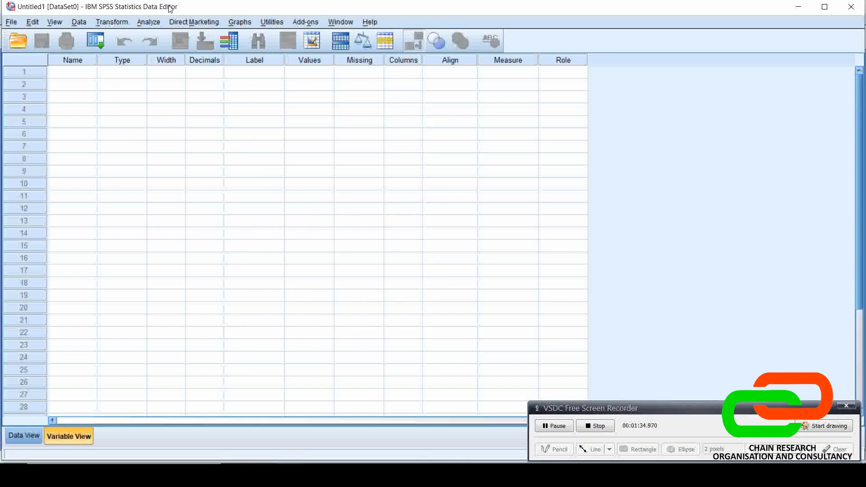
click(325, 473)
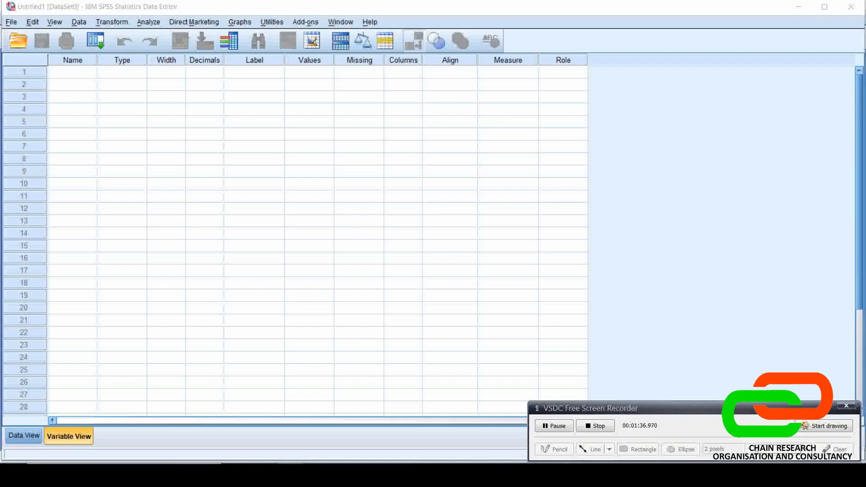
click(343, 428)
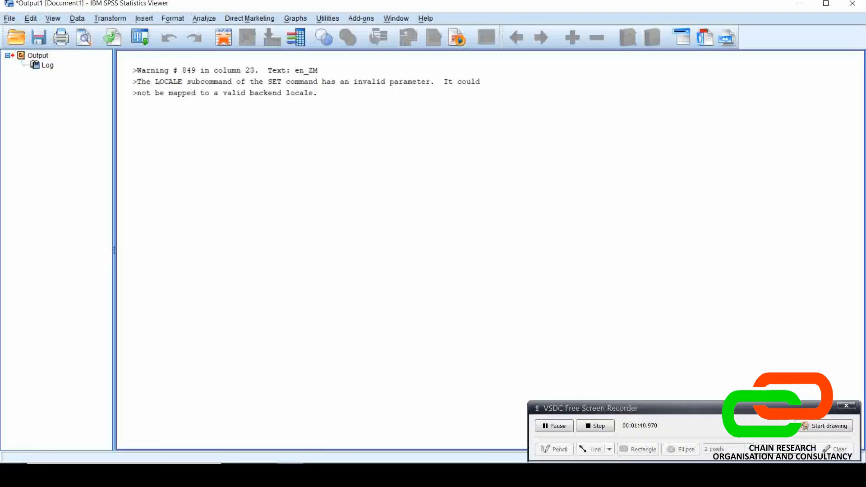
mouse_move(315, 458)
click(255, 424)
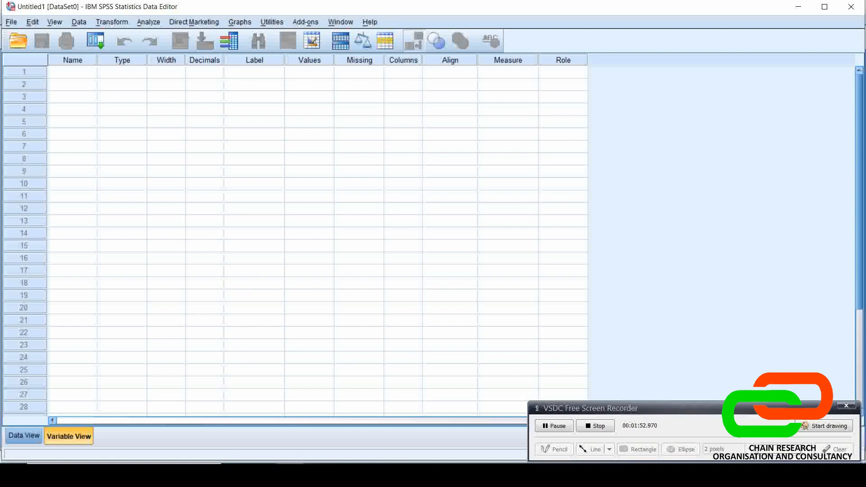
mouse_move(293, 473)
click(341, 429)
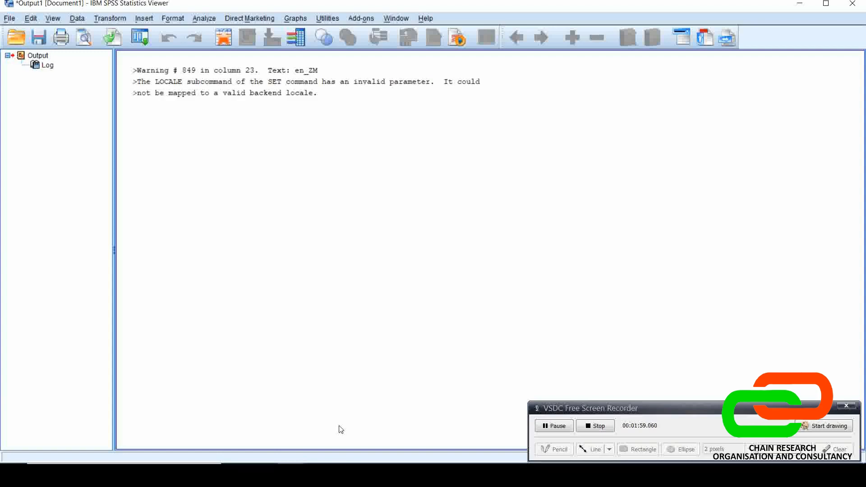
mouse_move(291, 474)
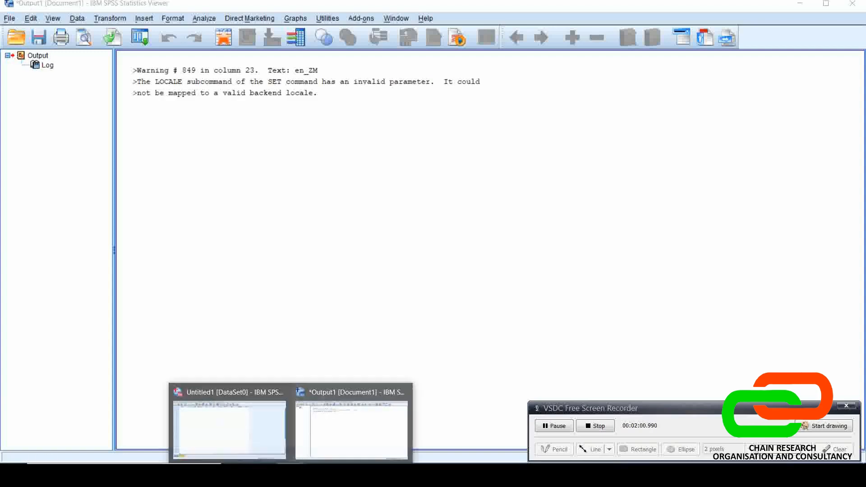
click(258, 429)
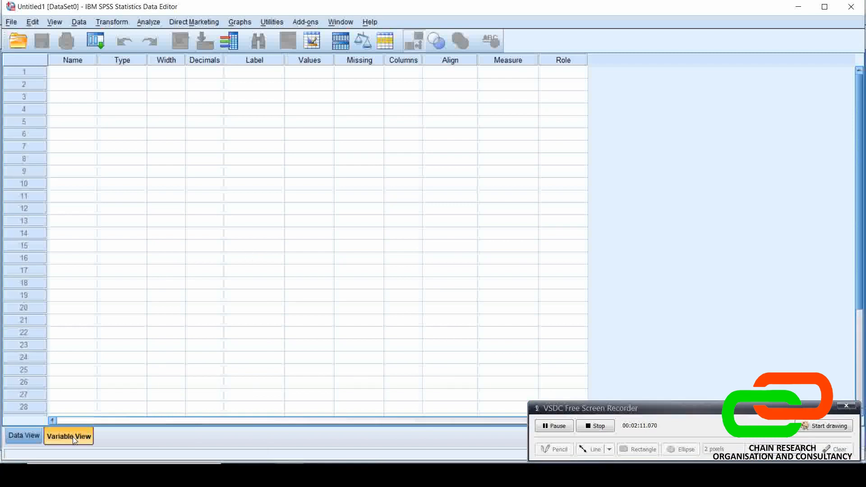
Compare the Data View and Variable View of the empty dataset, finishing in Variable View
click(33, 441)
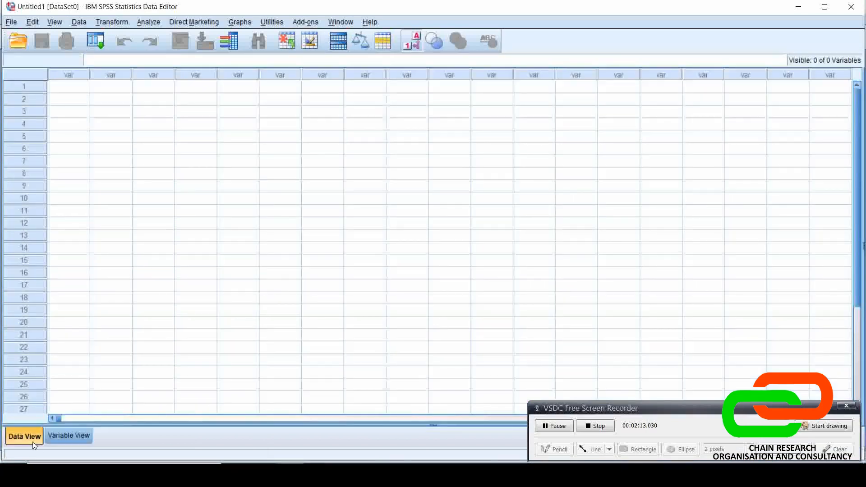
click(55, 436)
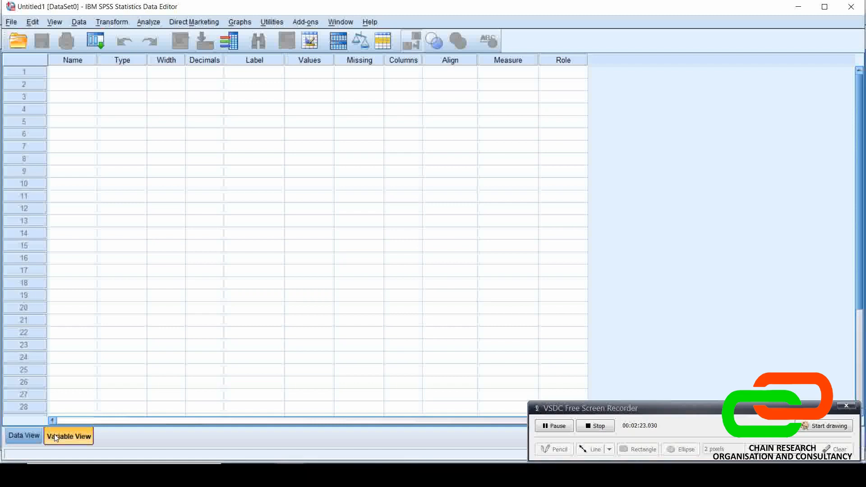
click(30, 437)
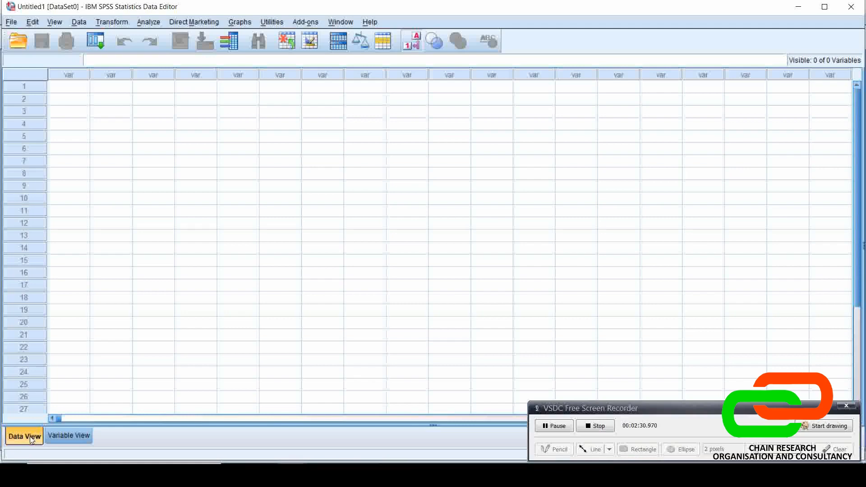
click(57, 437)
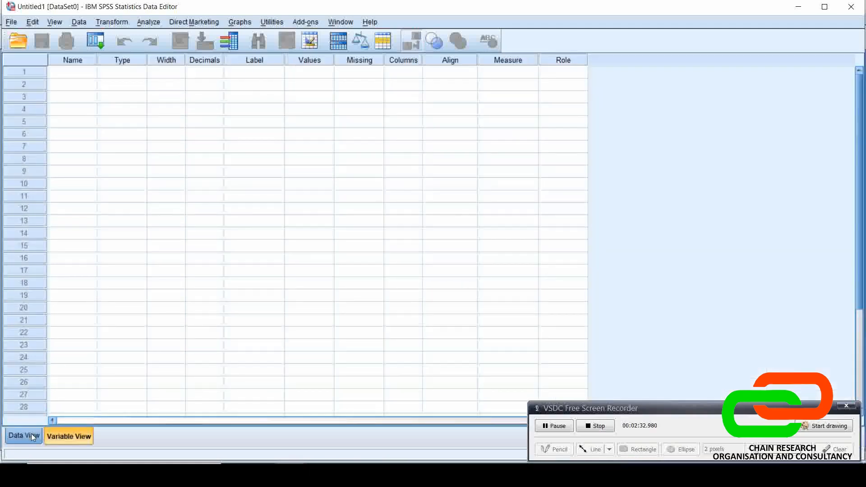
click(31, 434)
click(66, 434)
click(34, 433)
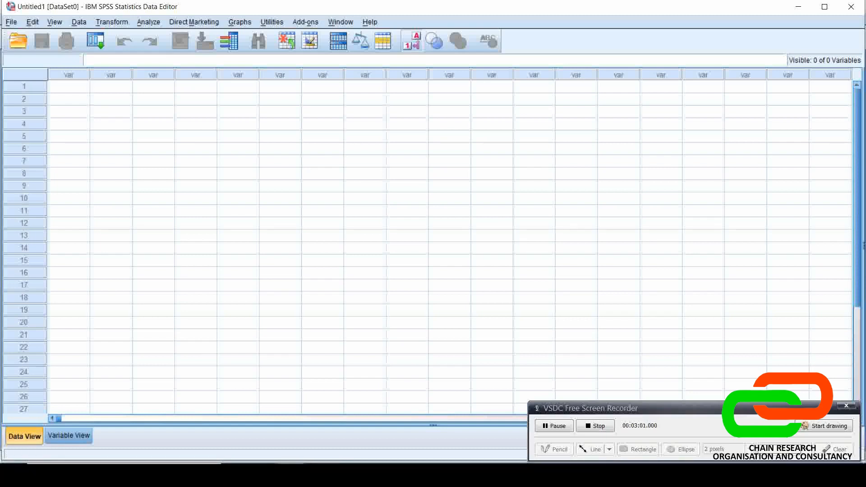
click(79, 437)
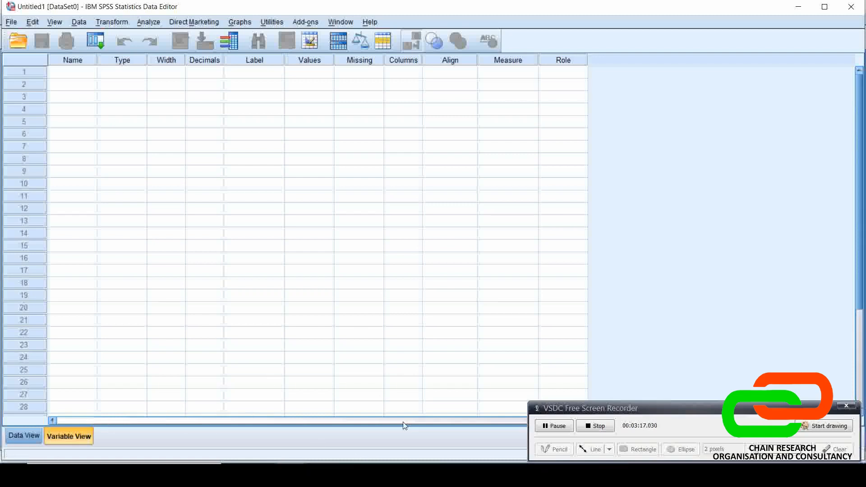
Look at the start of Sample Quessionnaire.pdf in Microsoft Edge and return to the SPSS data editor
click(380, 461)
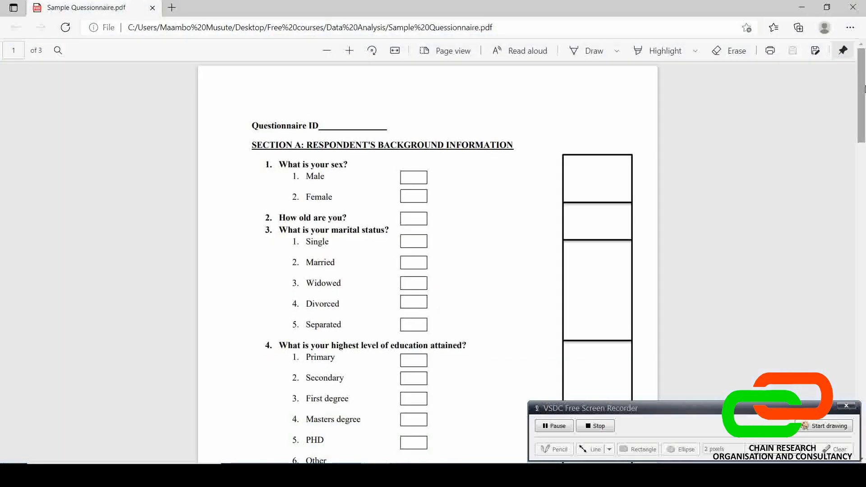
drag(864, 89, 864, 68)
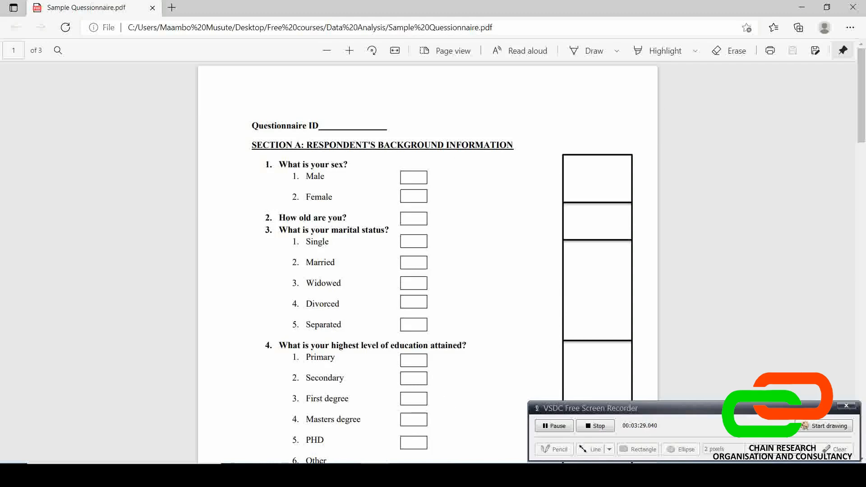
click(290, 476)
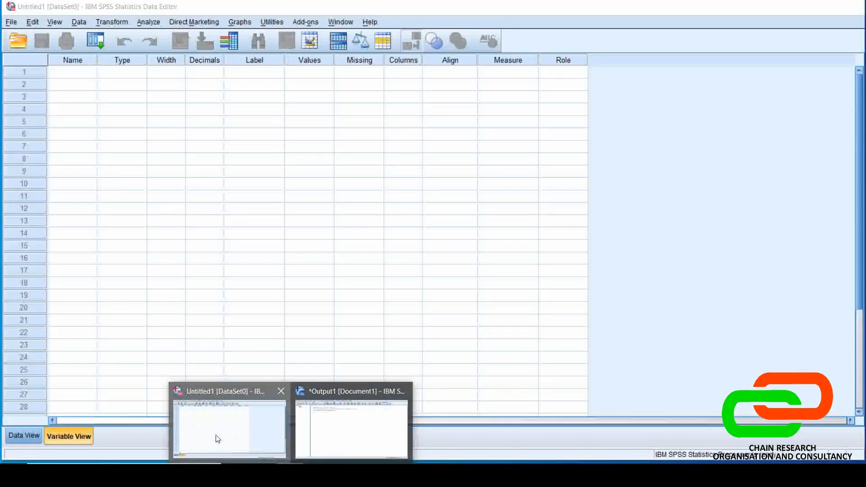
click(216, 437)
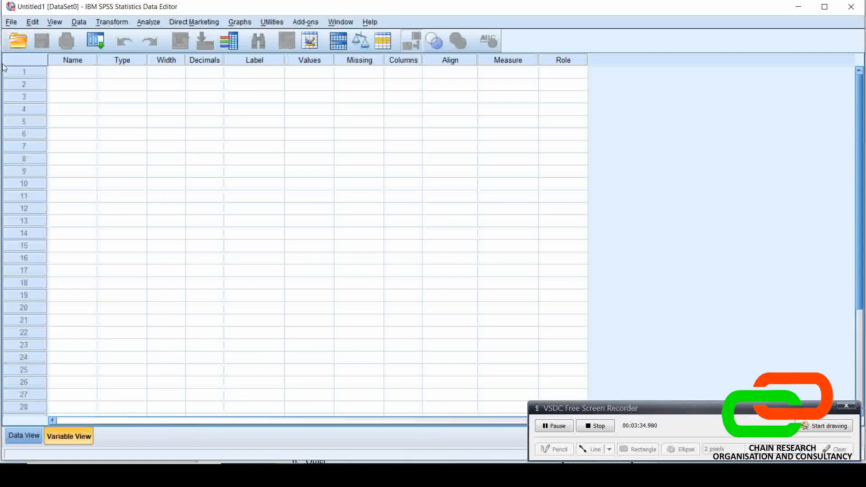
Examine the first row's Name and Type attributes, check them against the questionnaire in Microsoft Edge, and return to the SPSS data editor
click(67, 71)
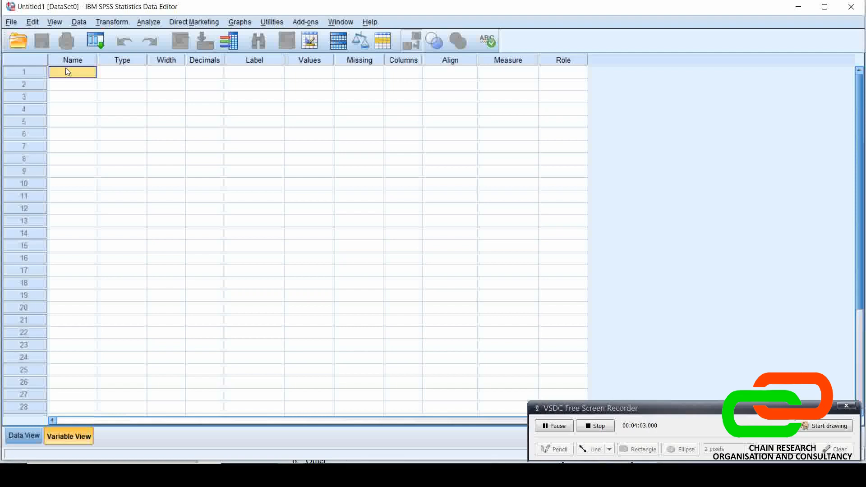
click(107, 71)
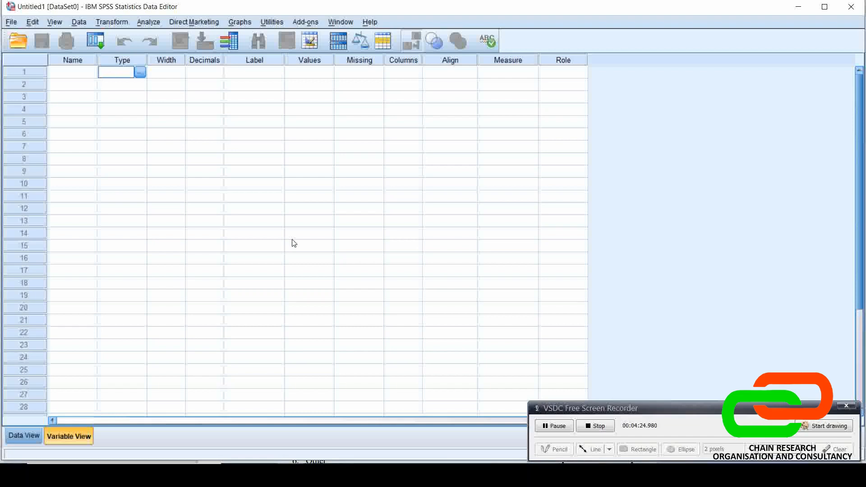
click(375, 475)
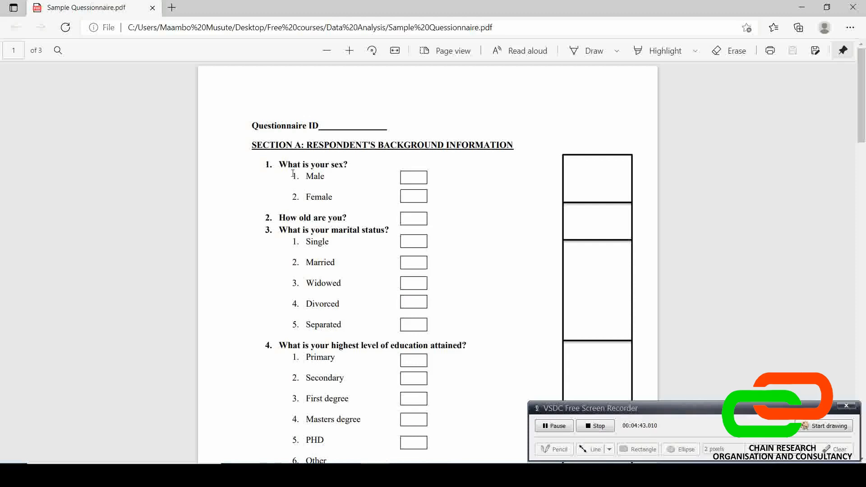
mouse_move(288, 476)
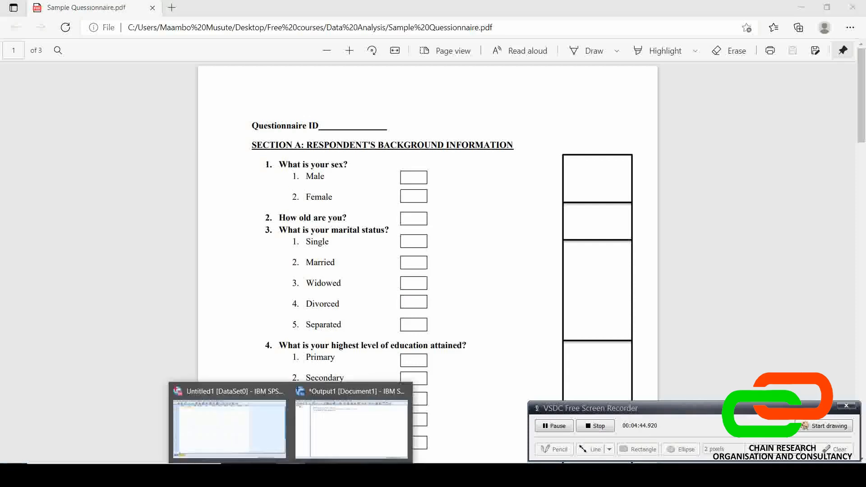
click(251, 435)
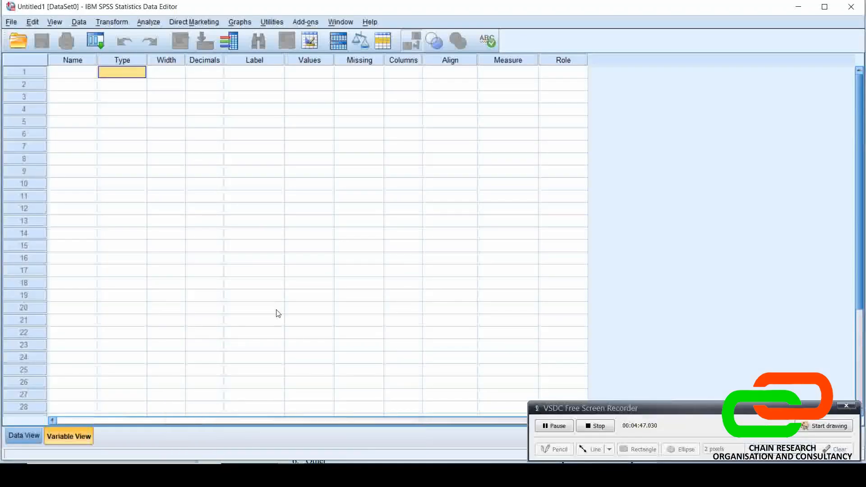
Switch to Microsoft Edge, skim the questionnaire from question 1 to question 10 and back, and return to the SPSS data editor
click(375, 476)
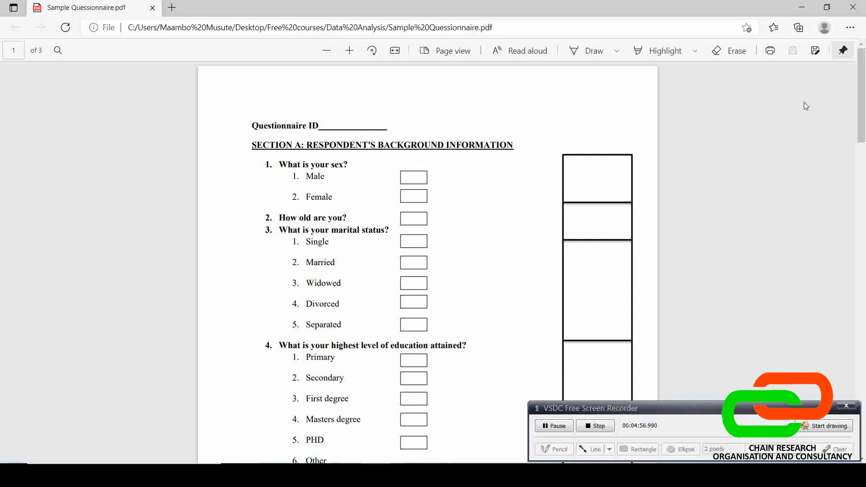
drag(864, 92, 863, 294)
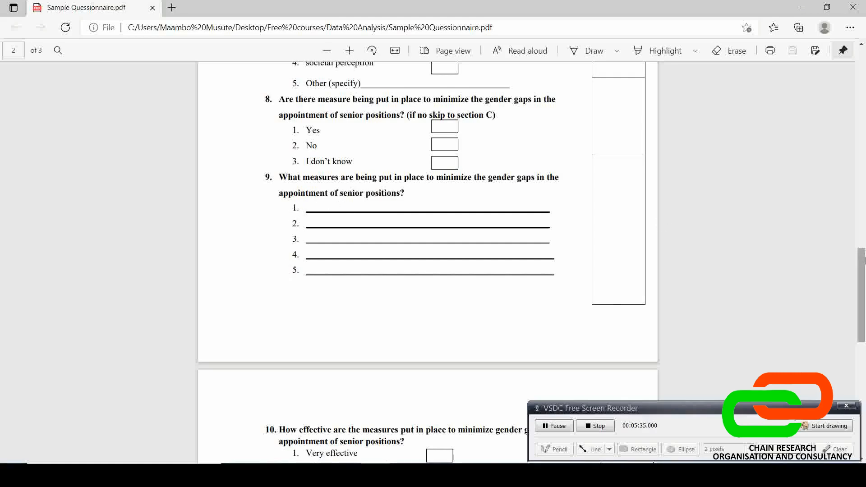
drag(865, 259, 865, 57)
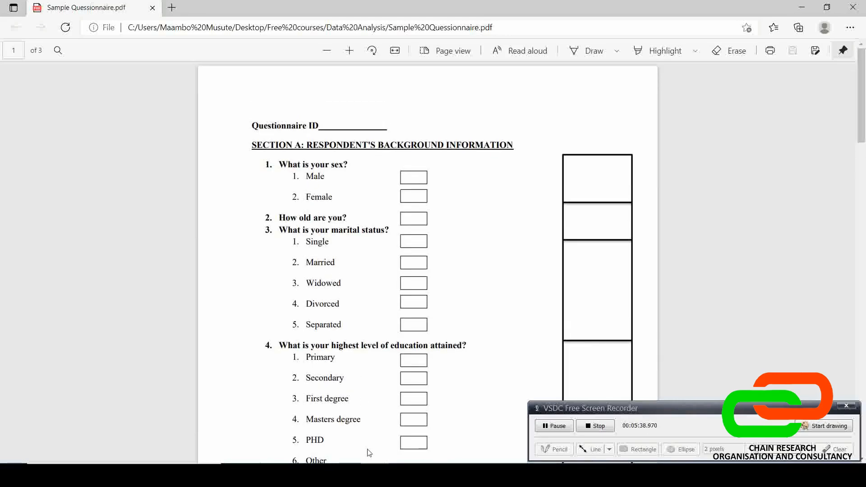
click(370, 476)
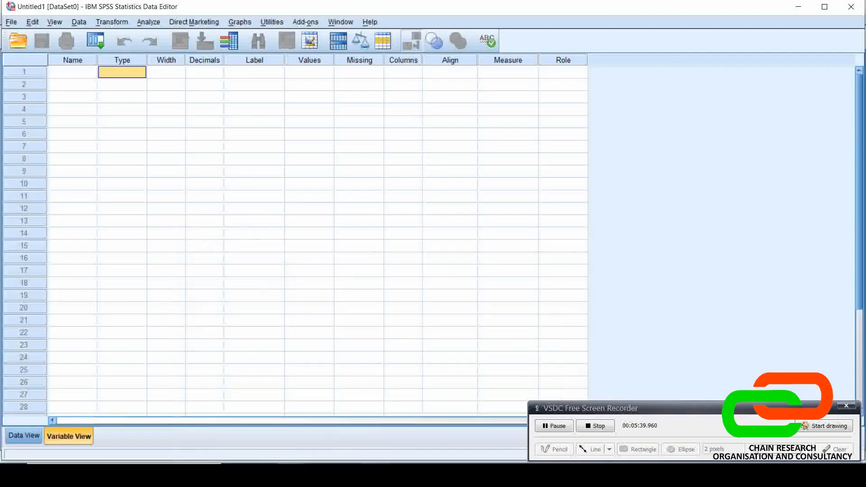
Examine the first row's Width, Decimals, Label, Values and Missing attributes, and return to its Name cell
click(161, 61)
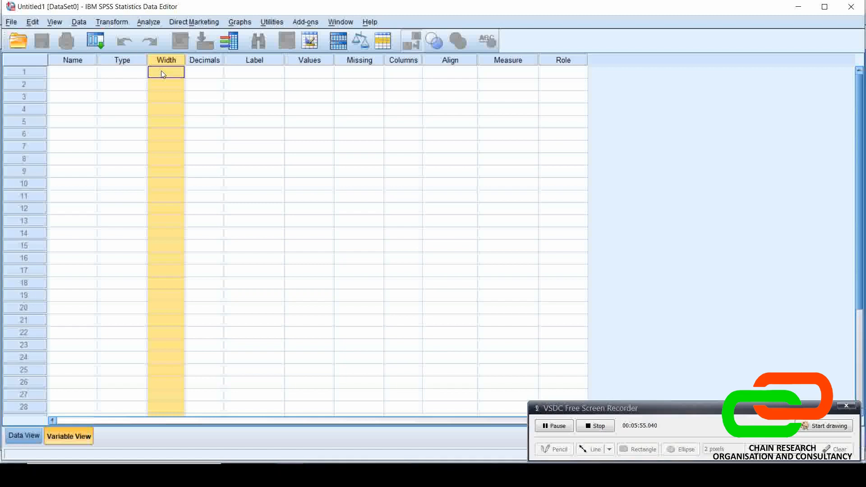
click(196, 71)
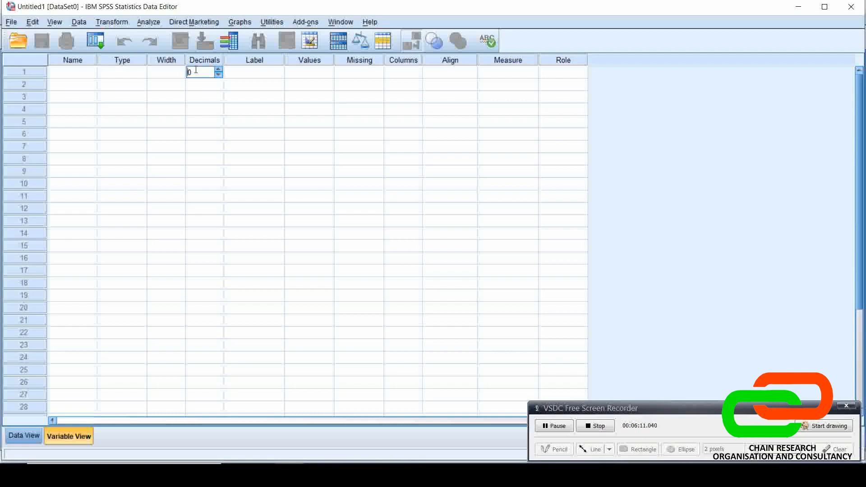
click(247, 76)
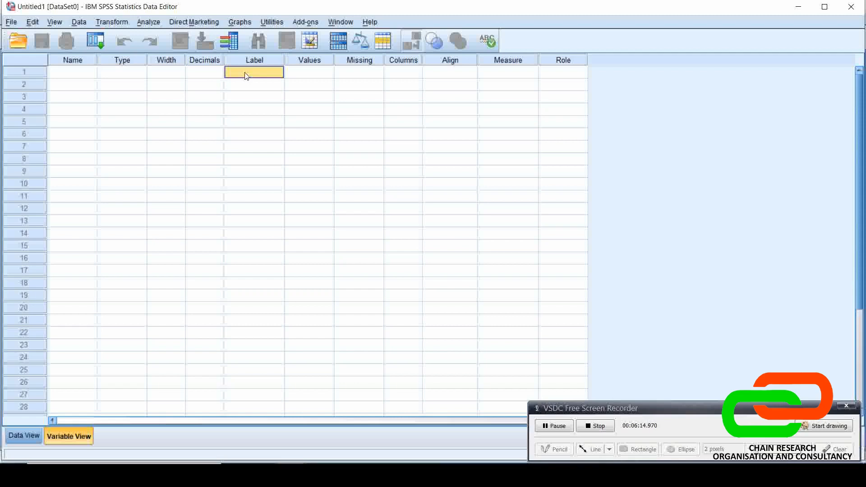
click(319, 67)
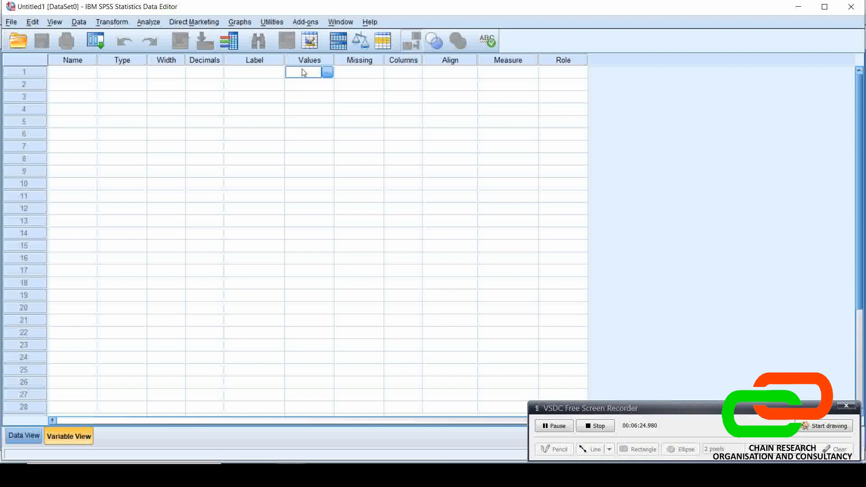
click(363, 72)
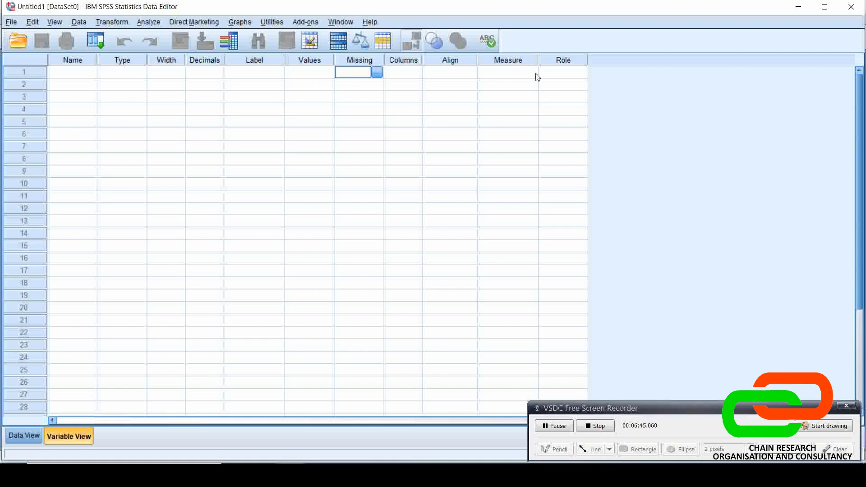
click(69, 77)
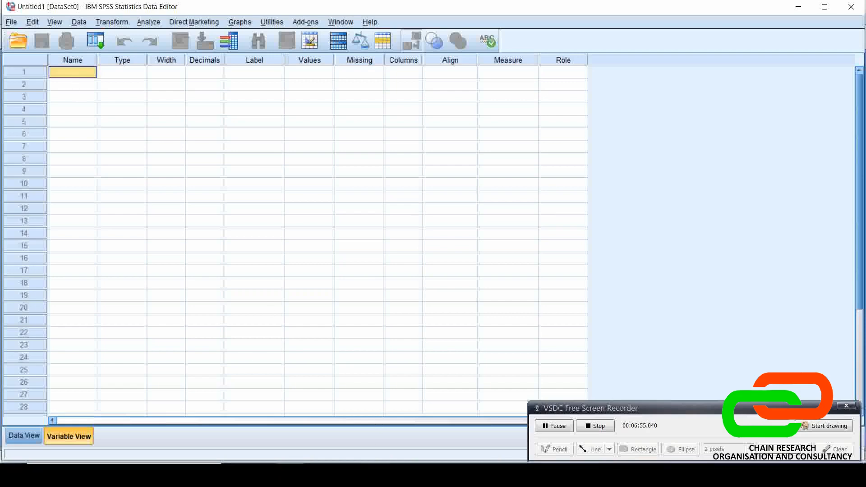
Check the questionnaire's background questions in Microsoft Edge once more and return to Variable View in SPSS
click(248, 474)
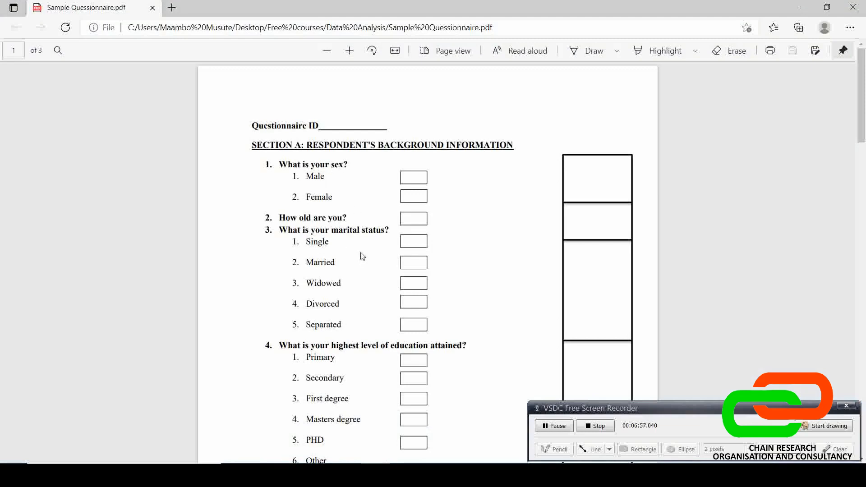
mouse_move(360, 475)
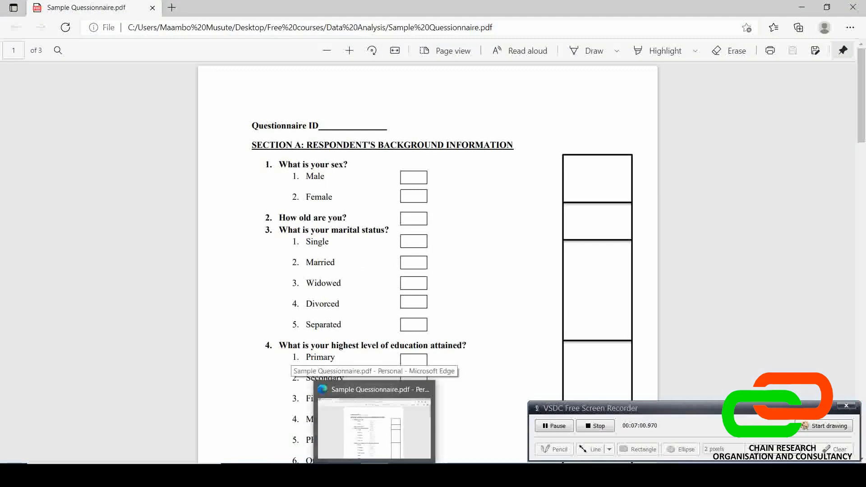
click(374, 474)
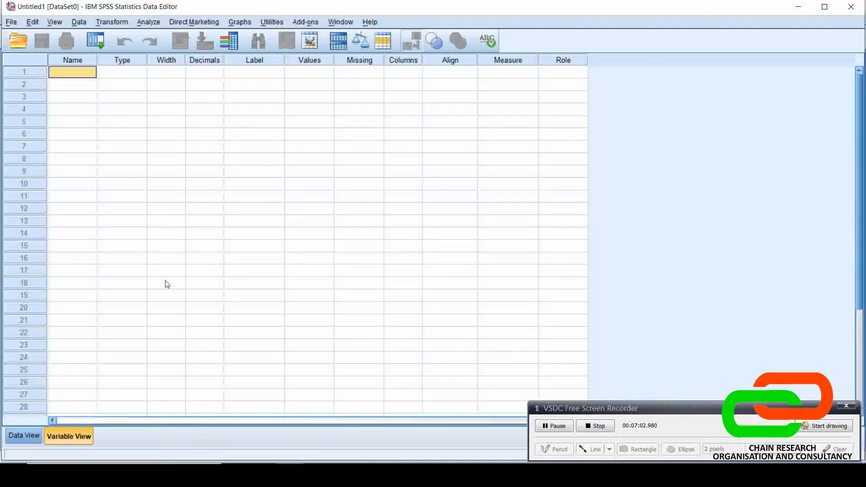
Check the questionnaire's first question in Microsoft Edge, return to Variable View in SPSS, and name the first variable Q1
click(358, 475)
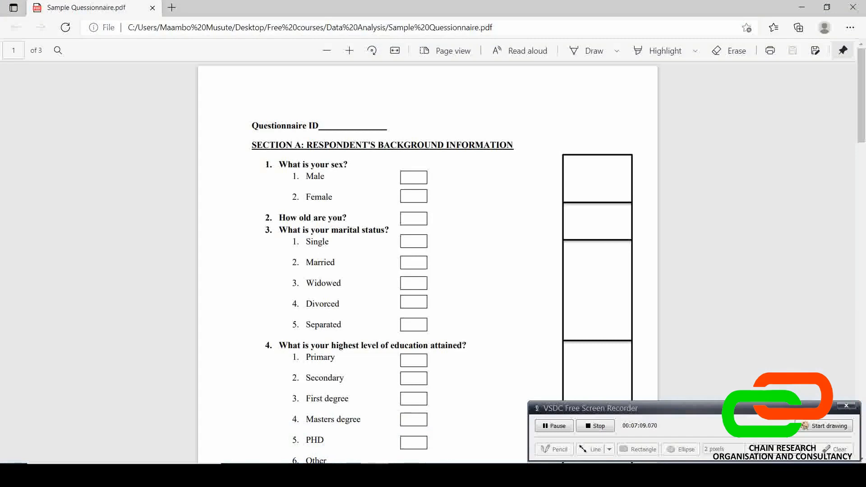
click(447, 475)
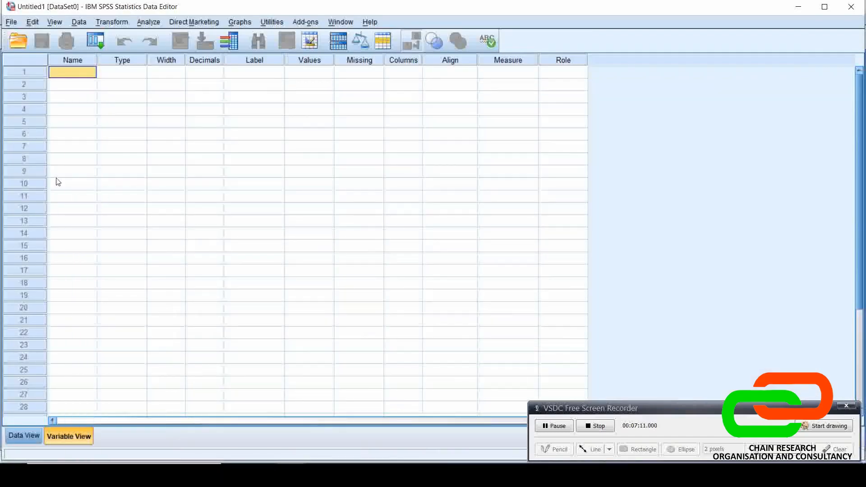
text(Q1)
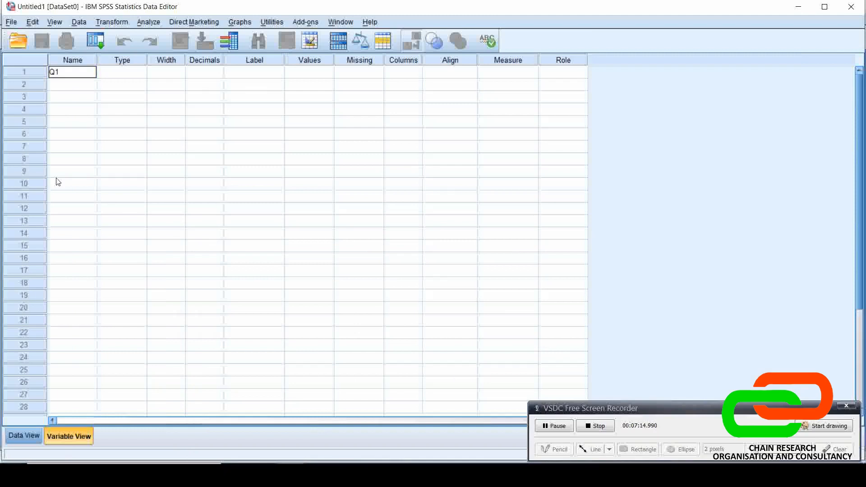
key(Return)
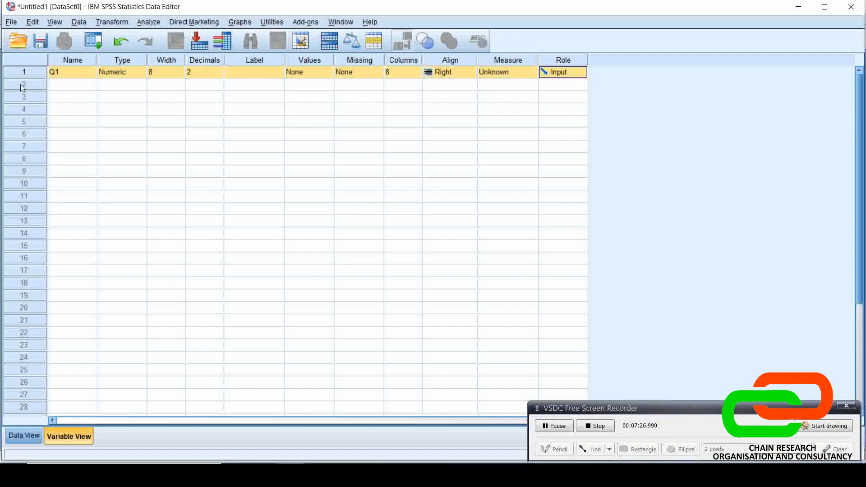
Examine Q1's variable type options, including the String character setting, and cancel the dialog
click(123, 74)
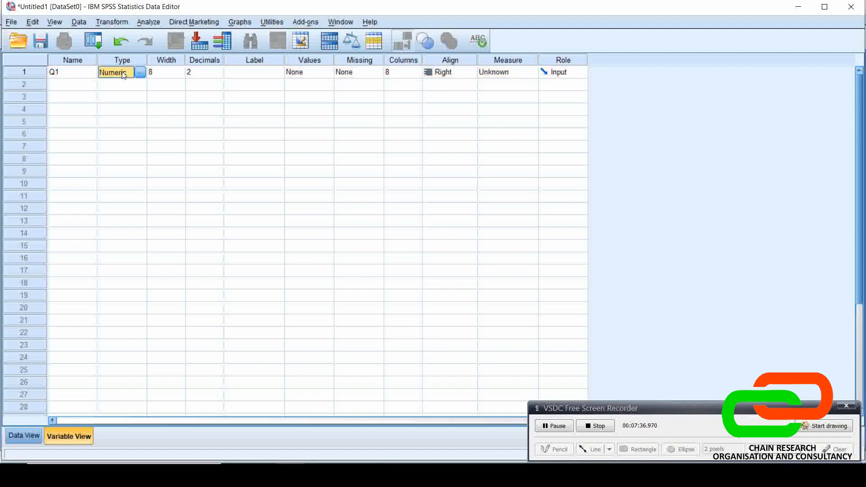
click(136, 71)
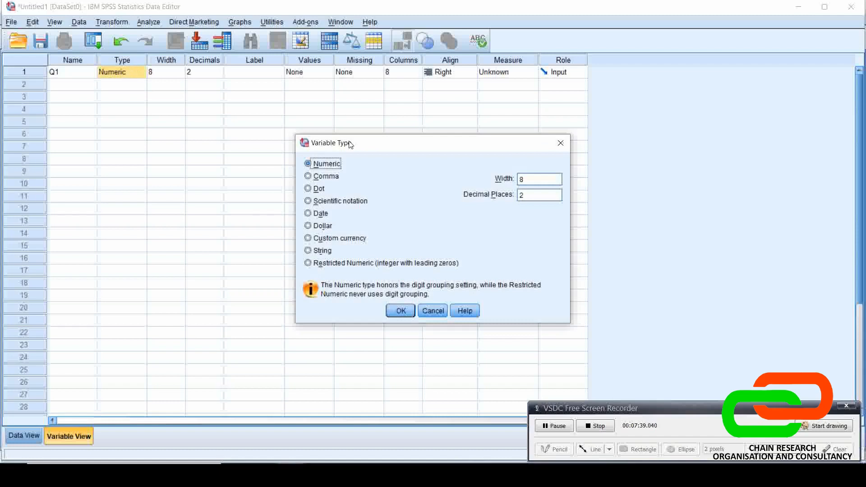
click(433, 310)
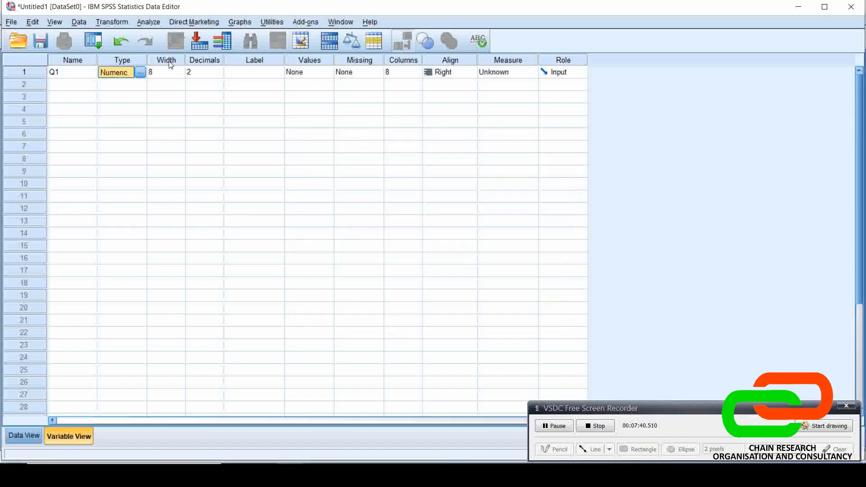
click(139, 74)
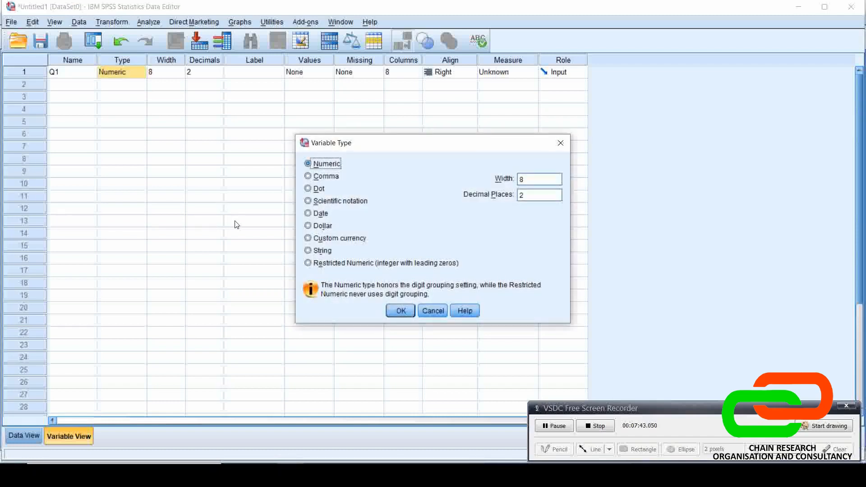
click(307, 251)
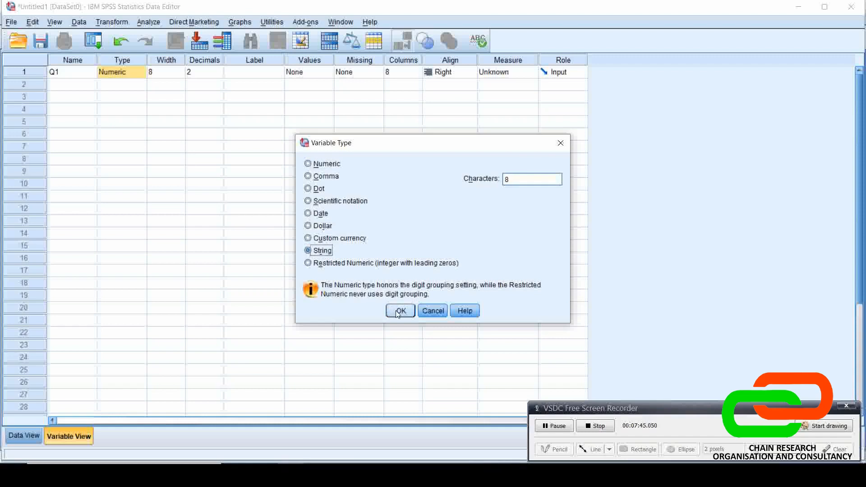
drag(514, 180, 504, 181)
click(425, 311)
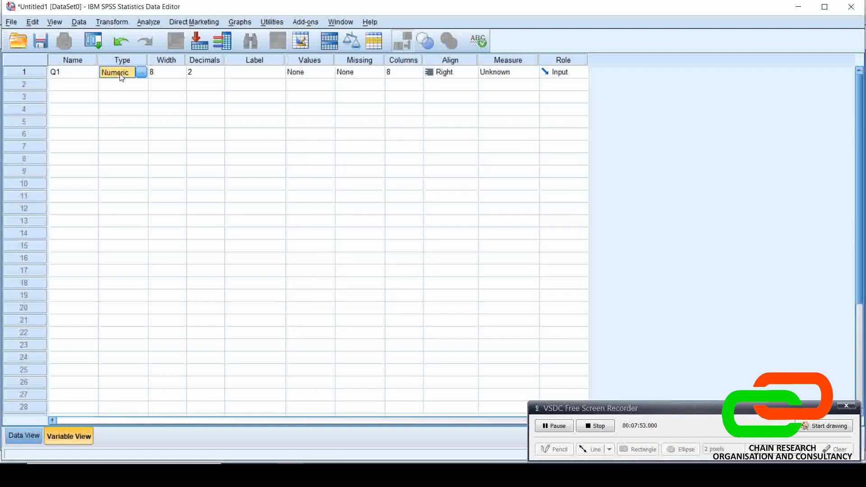
Set the number of decimals for variable Q1 to 0
click(160, 72)
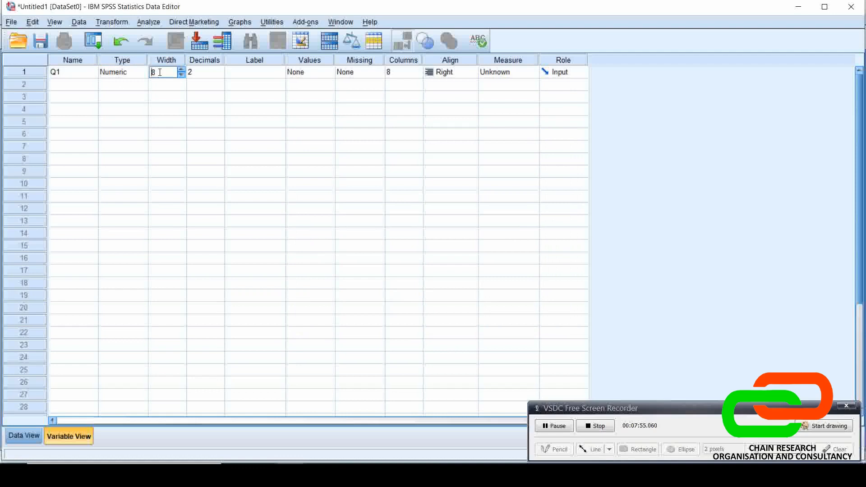
click(199, 73)
click(221, 76)
Enter "What is your sex" as the label of variable Q1
click(237, 77)
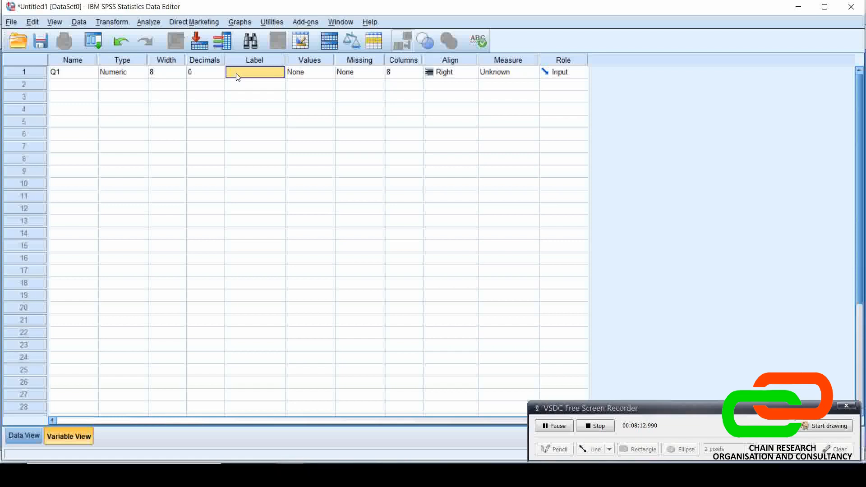
text(What)
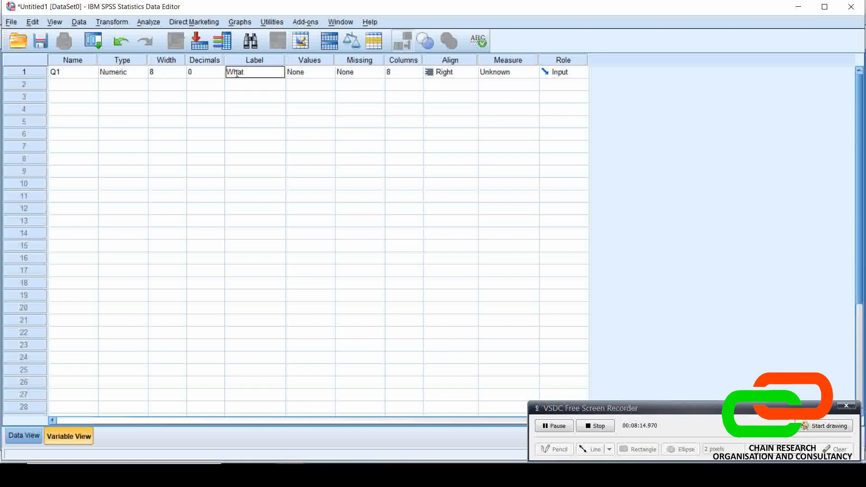
text( is)
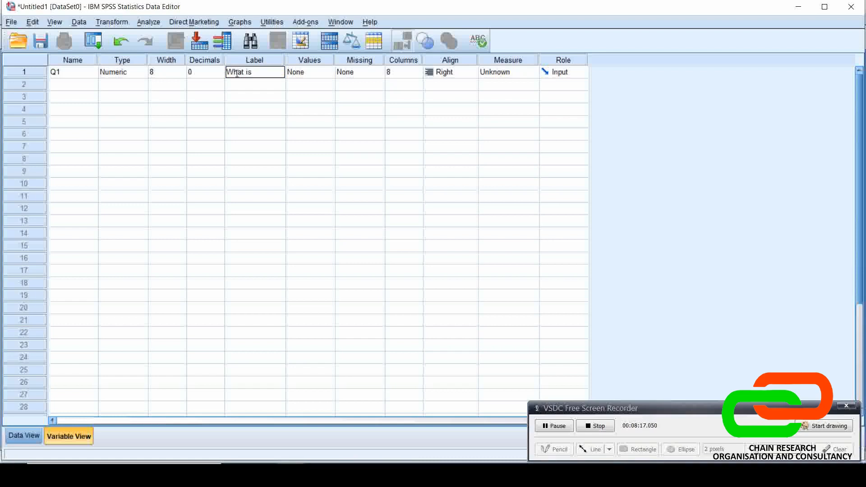
text( your sex)
key(Return)
click(246, 73)
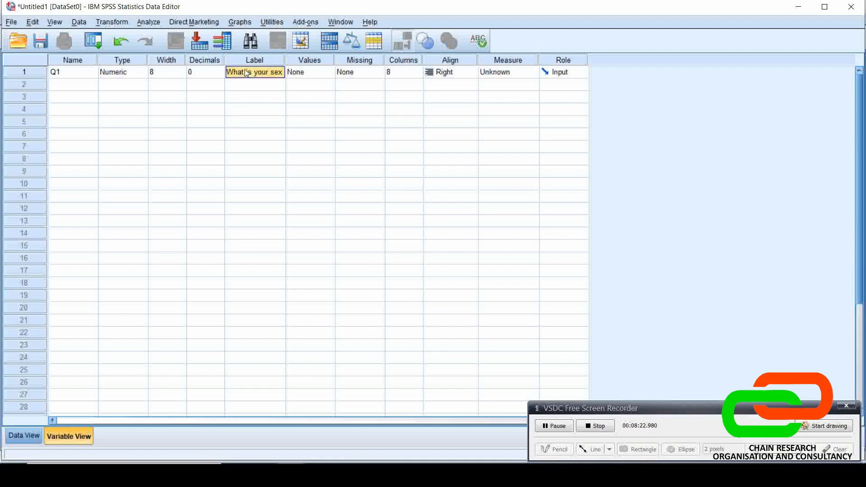
click(61, 75)
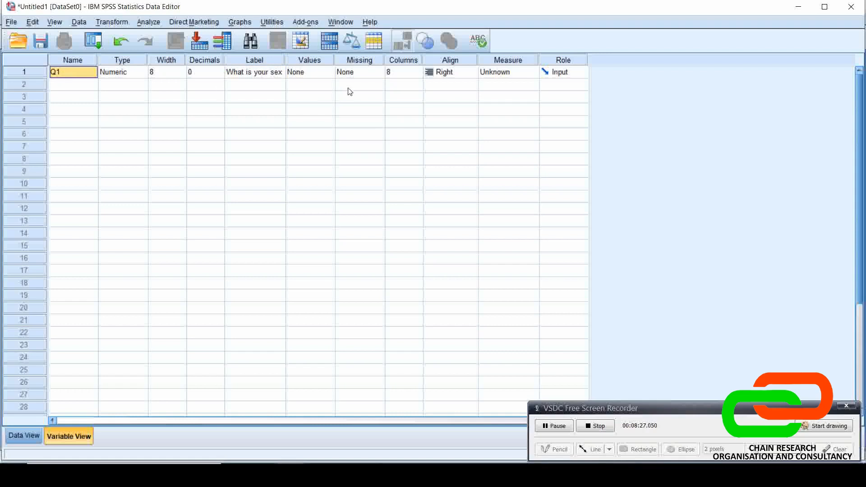
Check the answer codes of question 1 in Microsoft Edge and add the value label 1 = Male to Q1 in SPSS
click(319, 75)
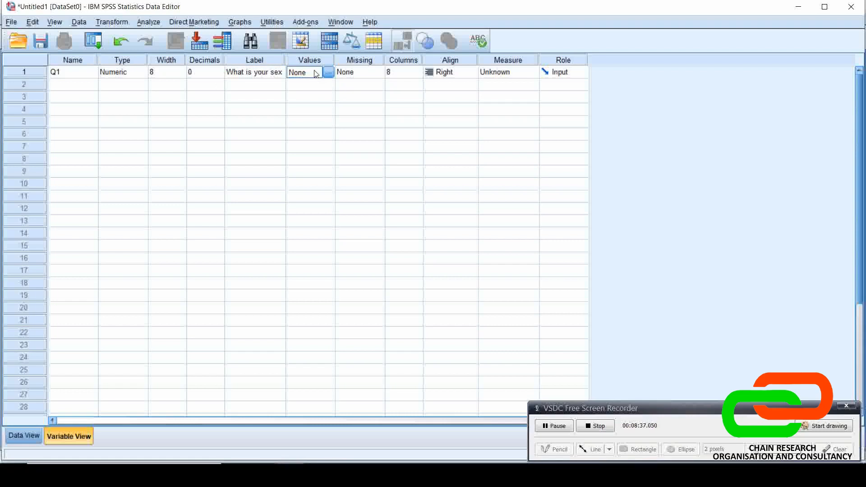
click(328, 75)
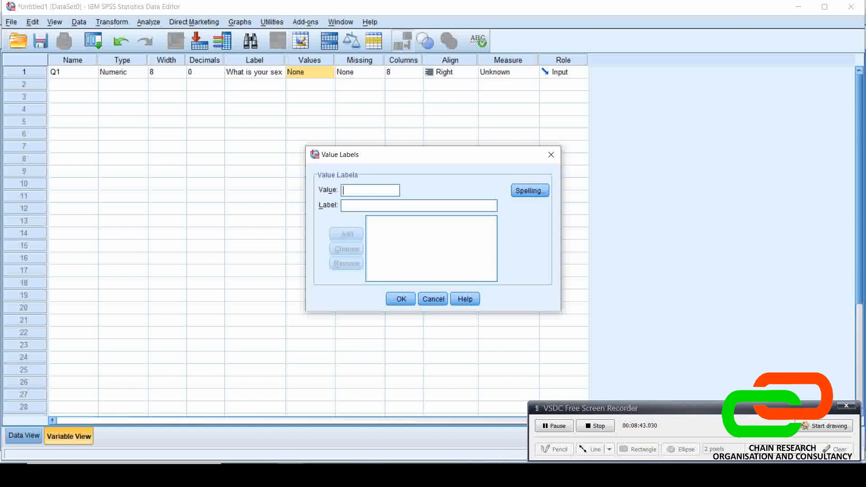
key(alt+Tab)
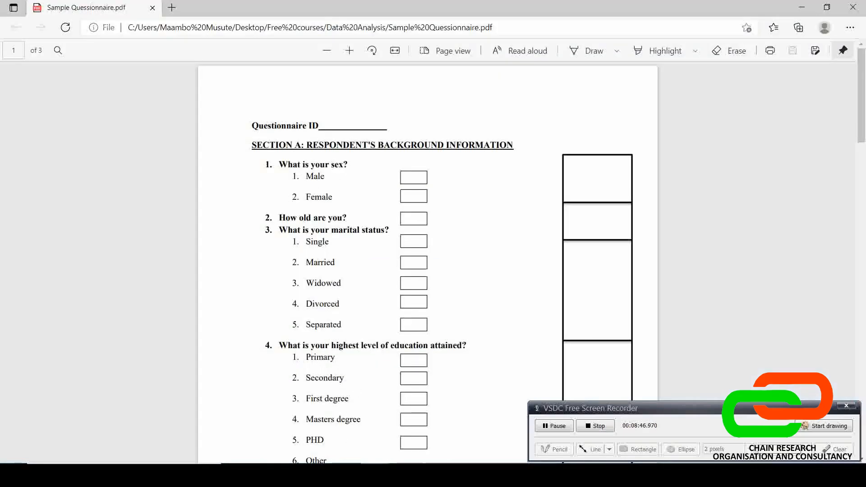
click(290, 476)
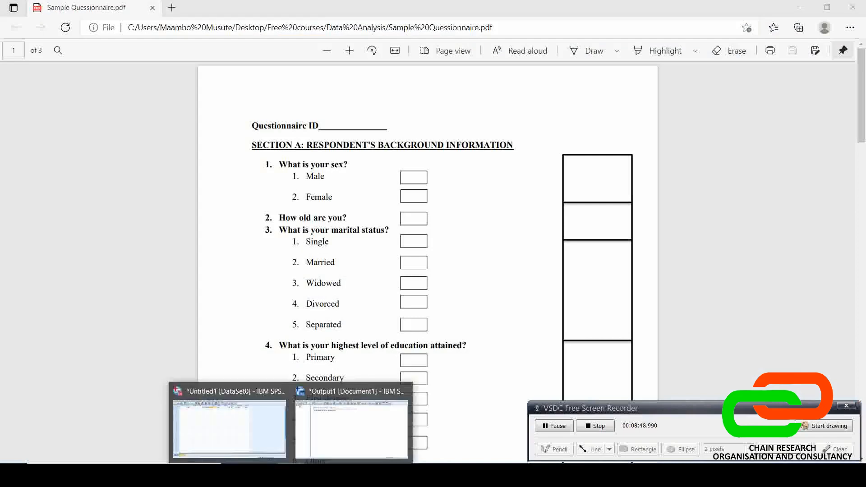
click(247, 432)
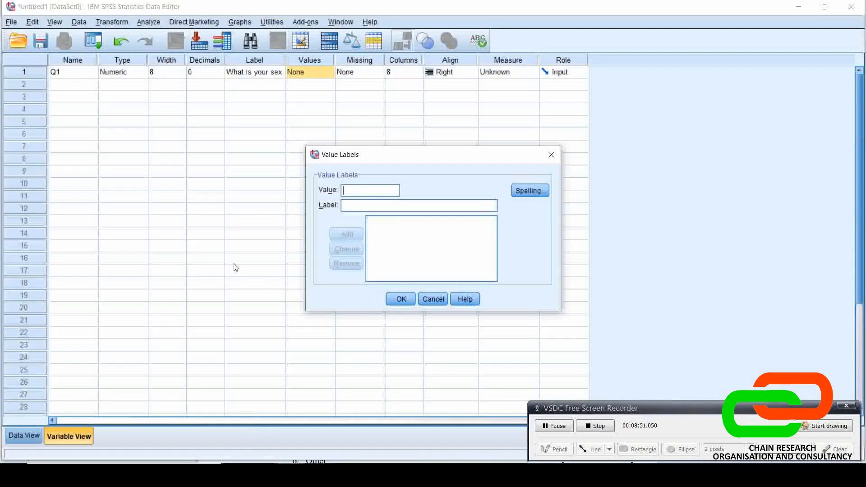
text(1)
text(Male)
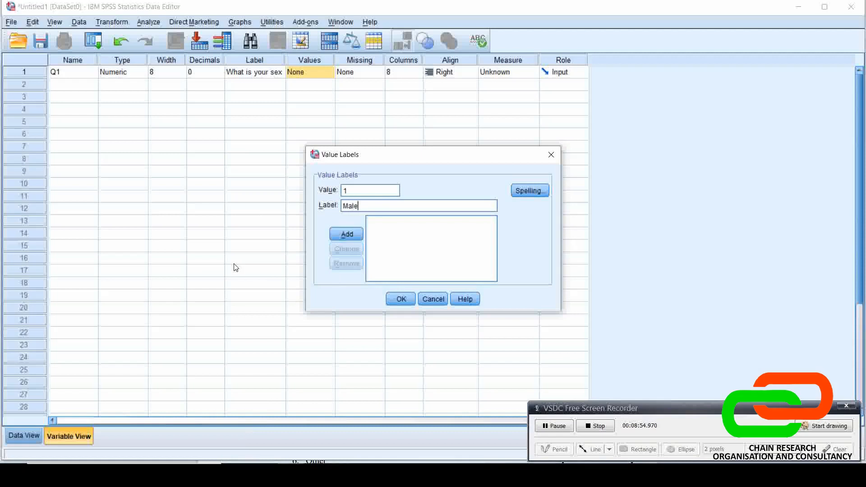
click(343, 235)
Add the value label 2 = Female to Q1, apply the labels, and set Q1's measure to Scale
text(2)
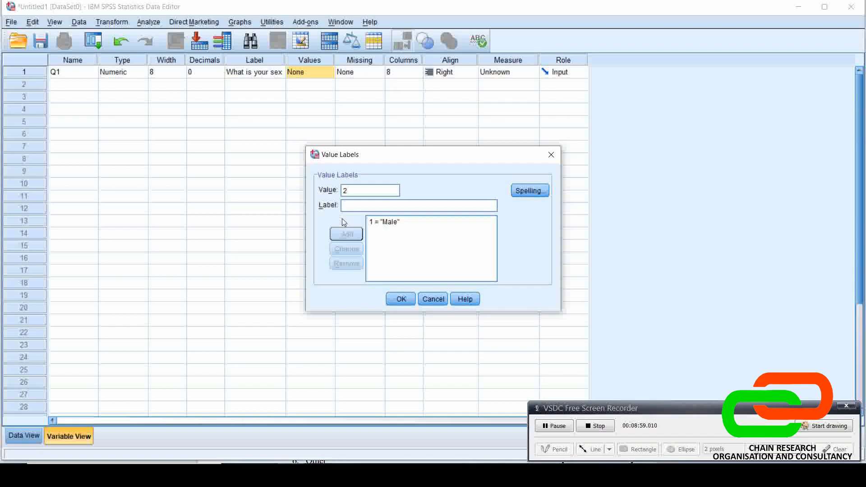
text(Female)
click(346, 234)
click(401, 299)
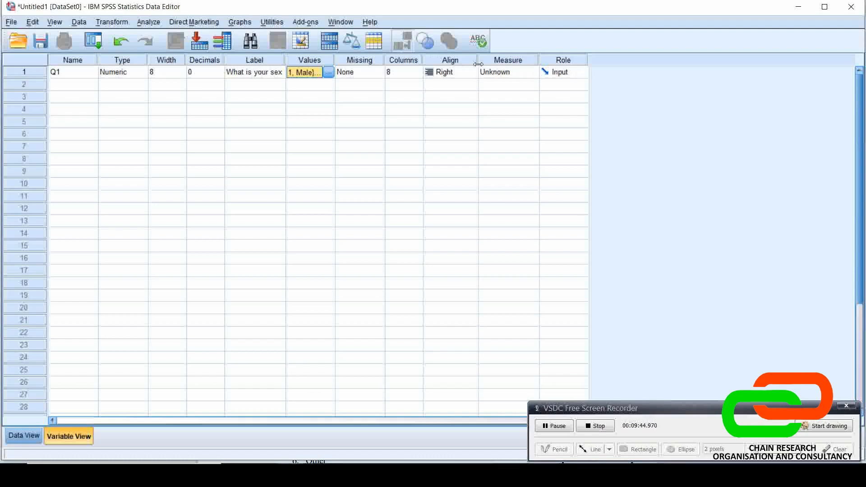
click(509, 76)
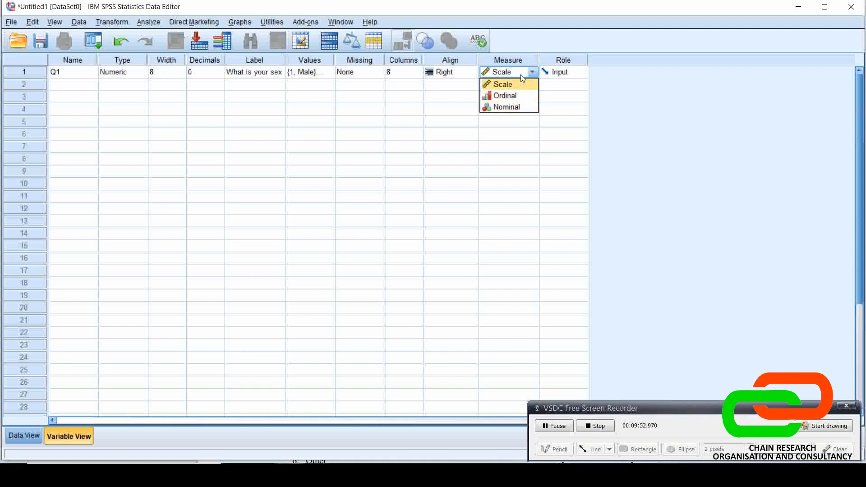
click(532, 72)
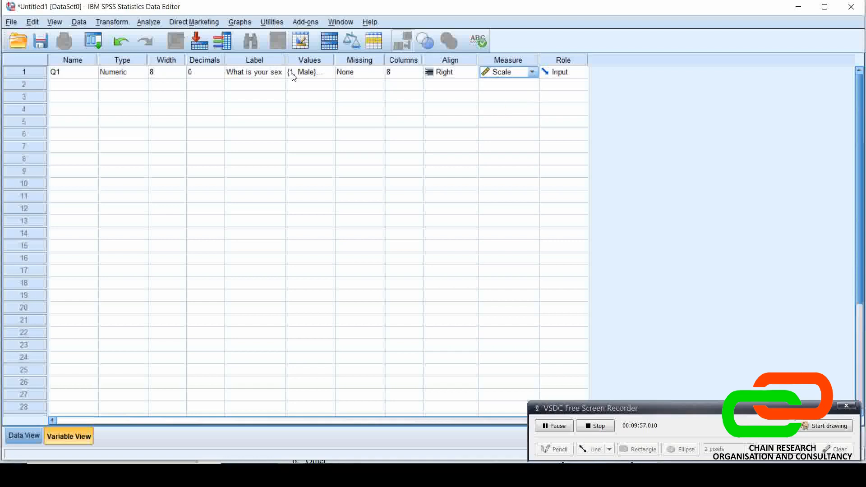
Add a second variable named Q2 and set its type to String with 8 characters
click(74, 90)
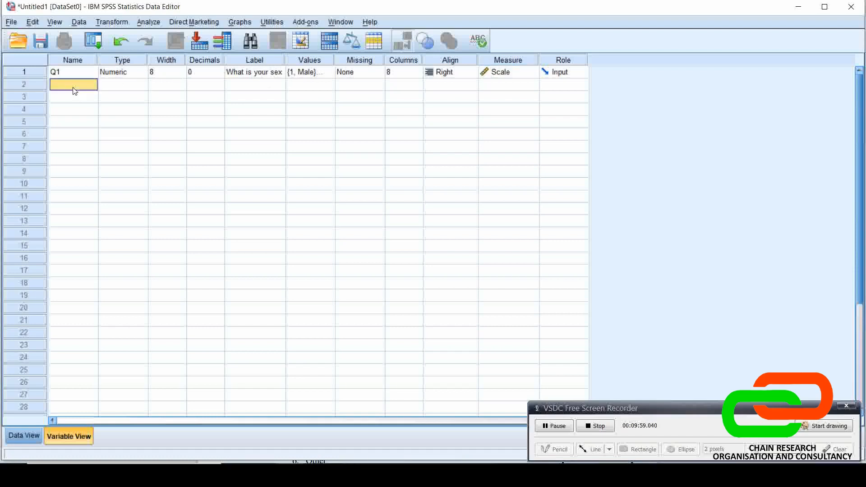
text(q)
text(Q2)
key(Return)
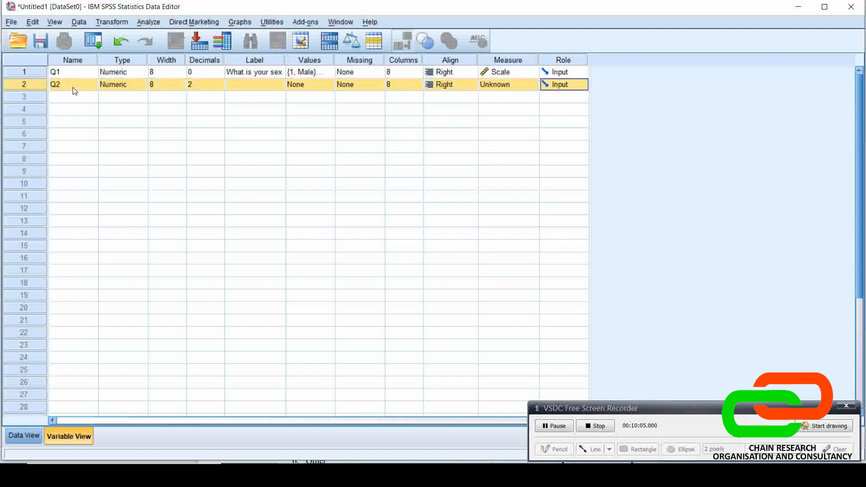
click(141, 85)
click(144, 84)
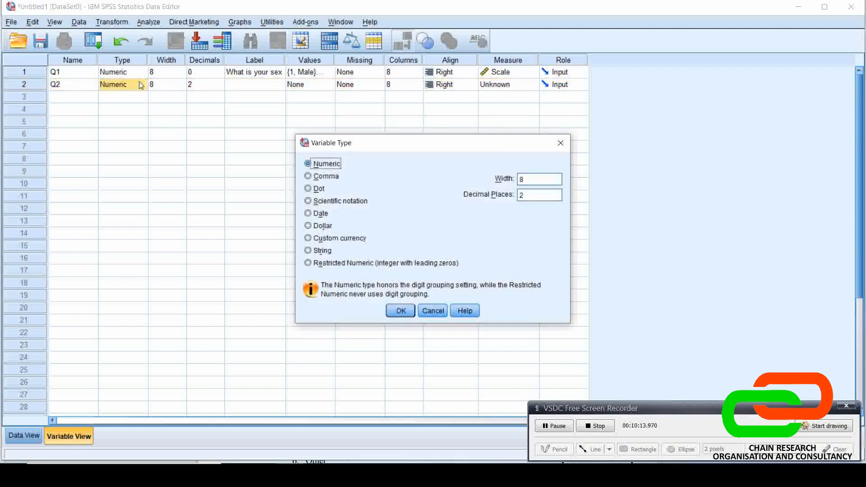
click(310, 250)
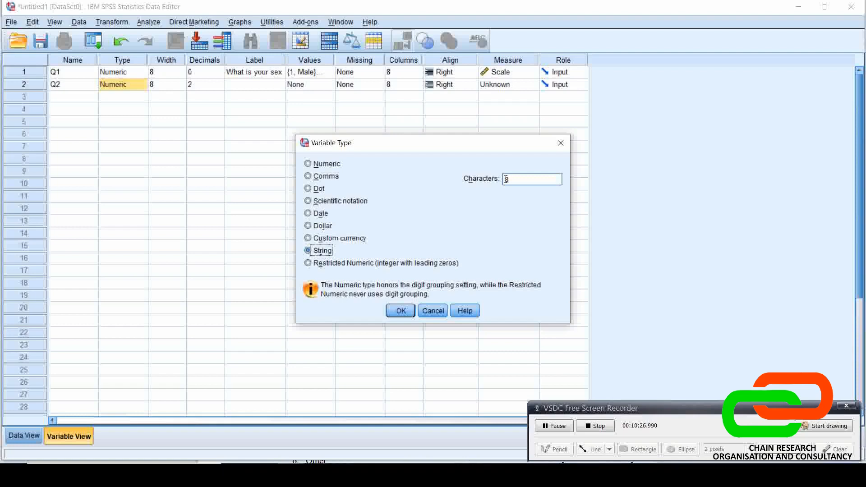
click(406, 311)
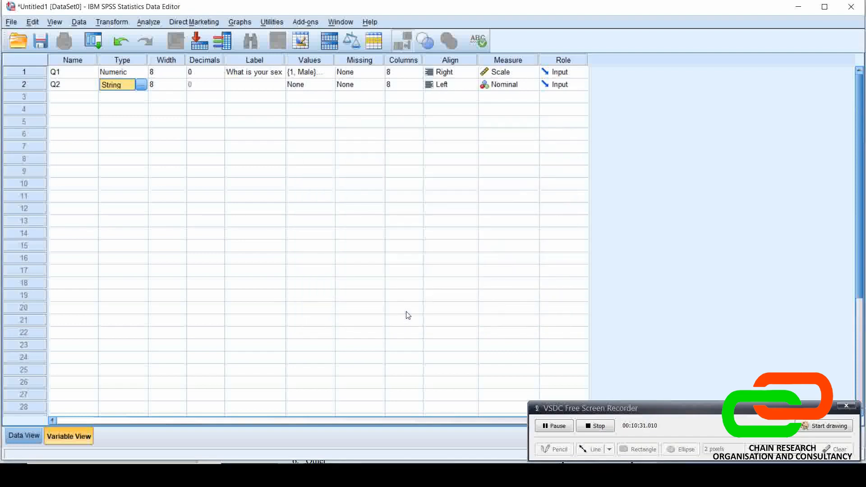
Enter "How old are you" as the label of variable Q2
click(274, 88)
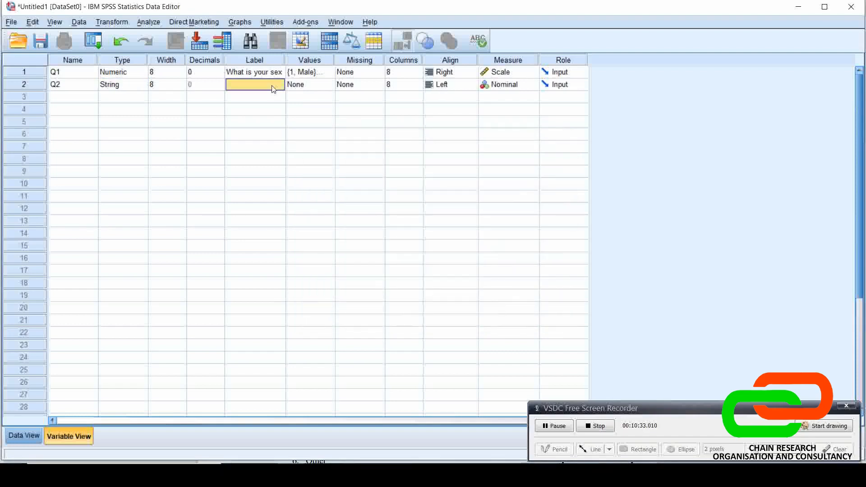
text(How aold)
key(BackSpace)
key(BackSpace)
key(BackSpace)
text(old are yoy)
key(BackSpace)
key(BackSpace)
text(u)
click(240, 127)
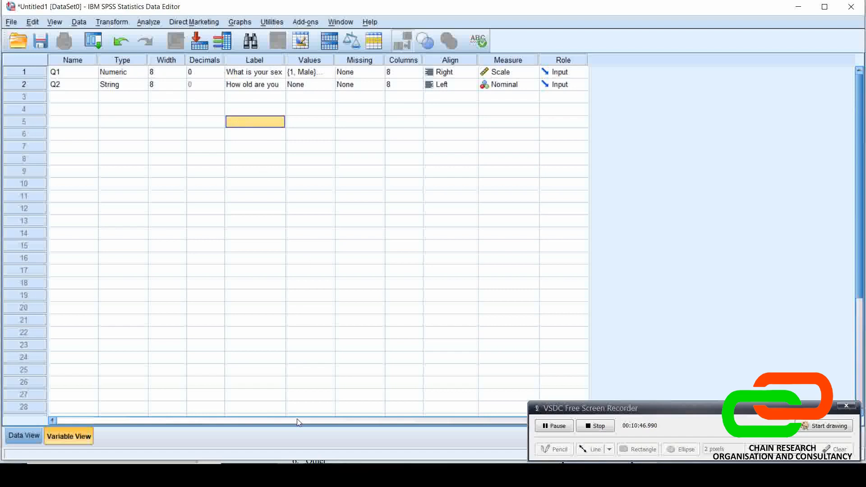
Look up question 9 of the questionnaire in Microsoft Edge and add a third variable named Q9 in SPSS
key(alt+Tab)
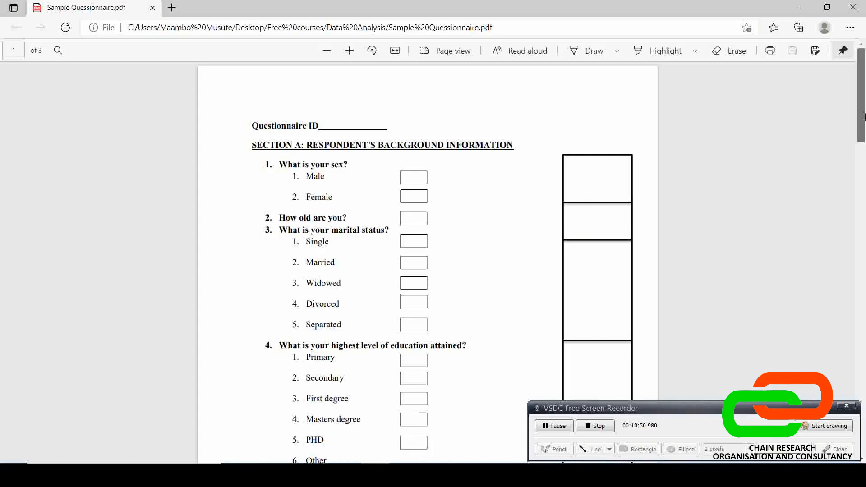
drag(864, 117, 864, 317)
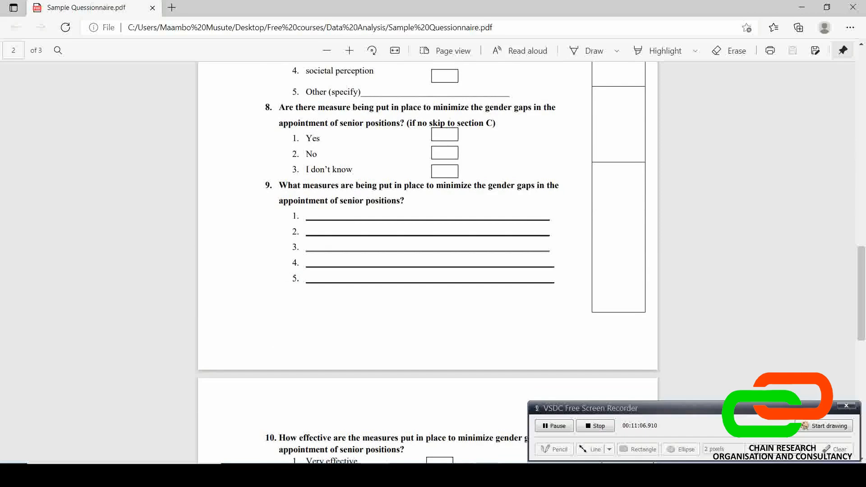
click(247, 425)
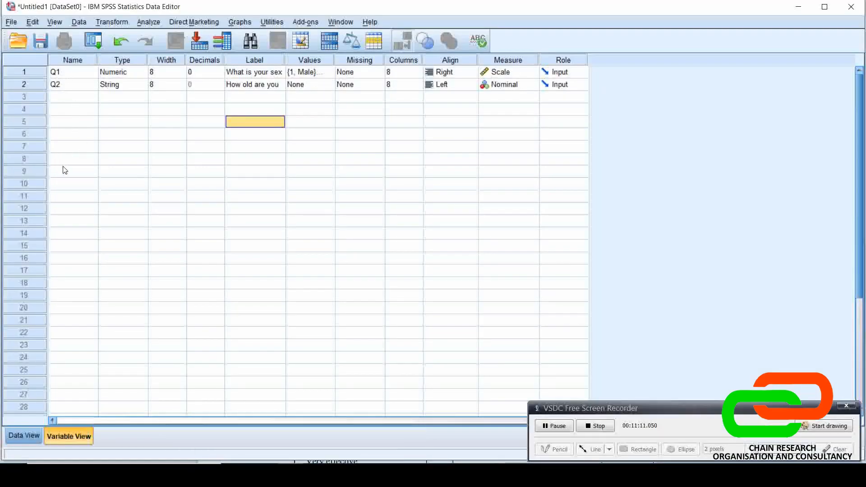
click(67, 102)
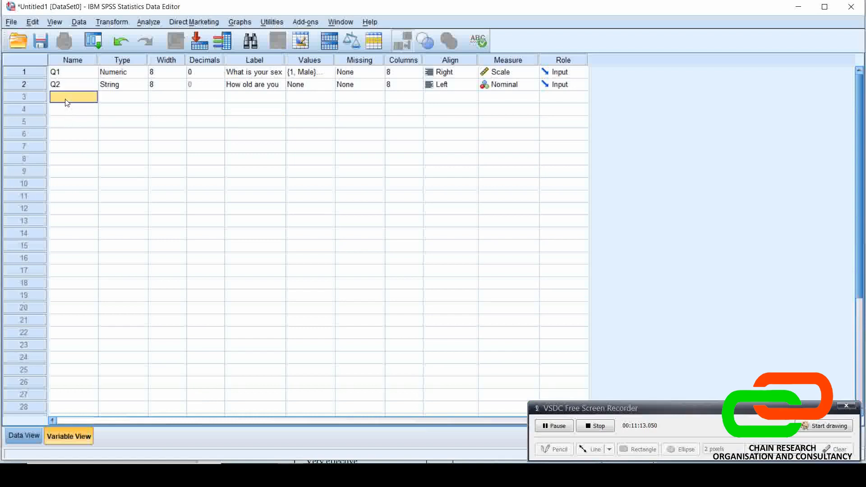
text(Q9)
key(Tab)
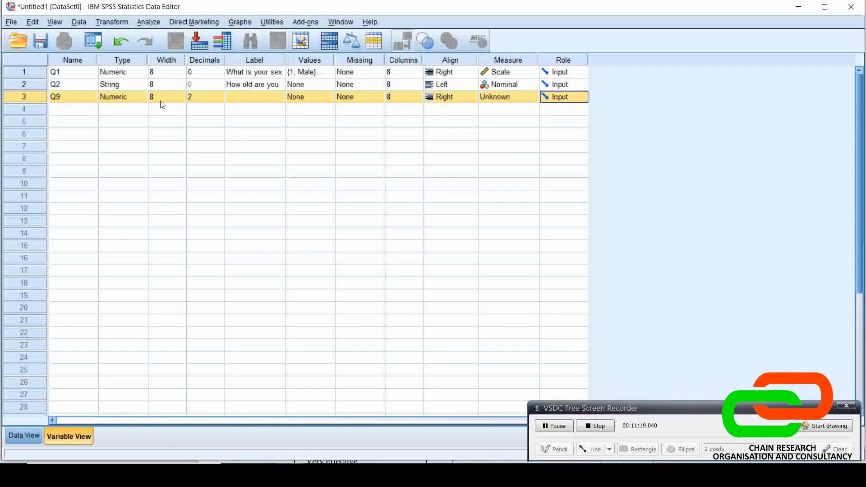
Set the type of variable Q9 to String with 100 characters
click(138, 99)
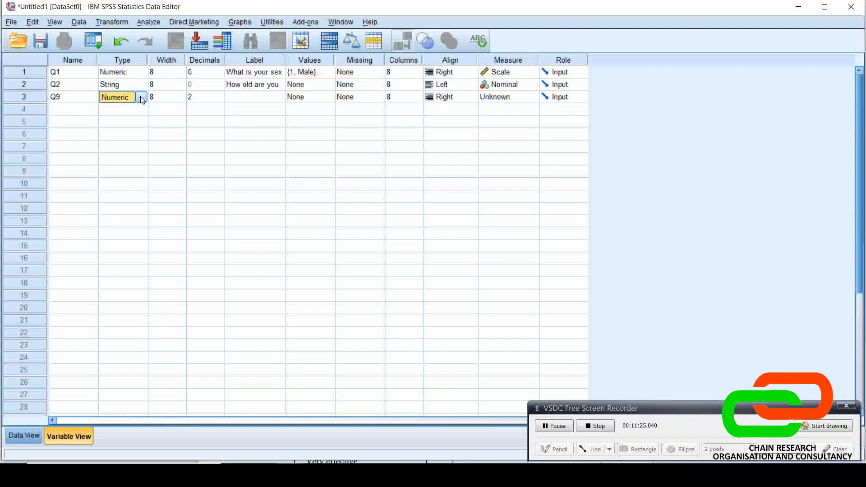
click(142, 98)
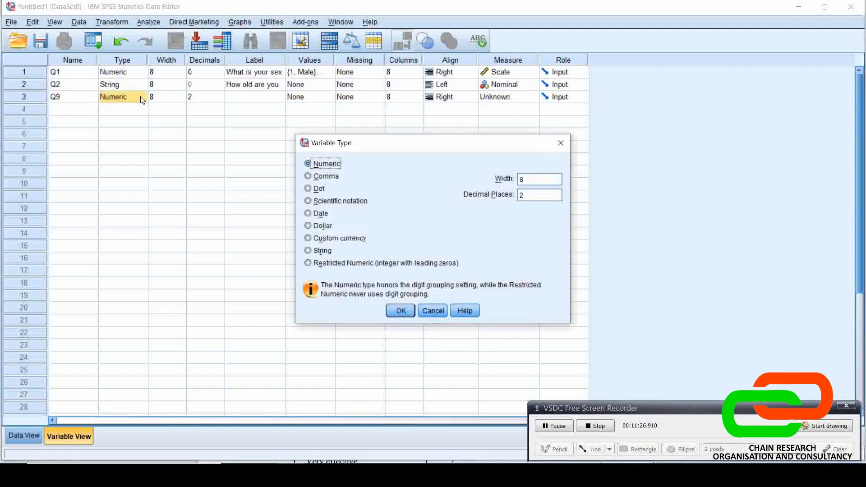
click(308, 251)
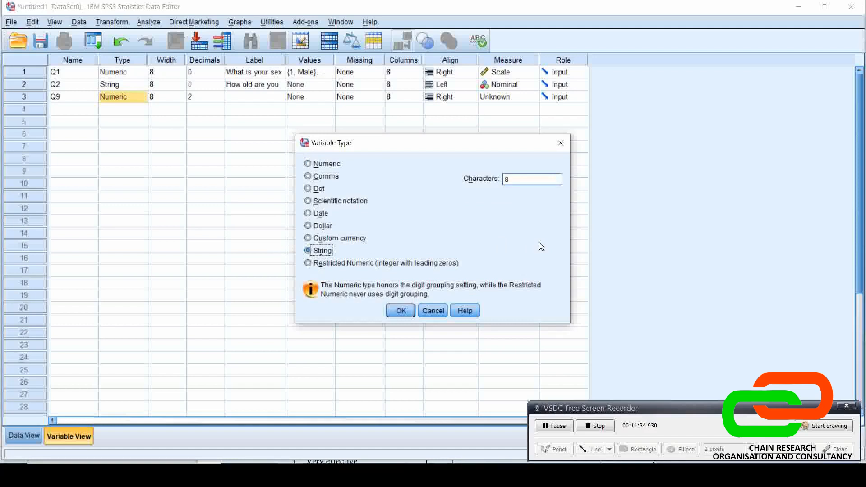
double_click(520, 179)
text(100)
click(399, 311)
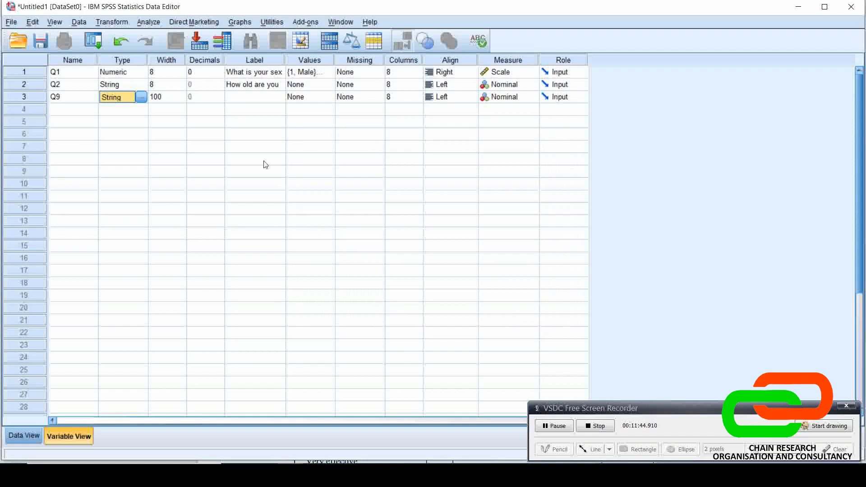
Copy the wording of question 9 from the questionnaire in Microsoft Edge into Q9's label in SPSS
click(243, 103)
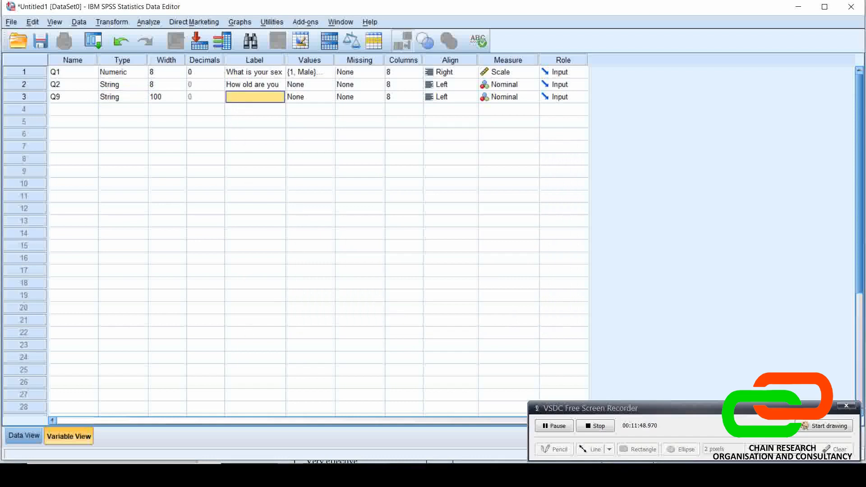
key(alt+Tab)
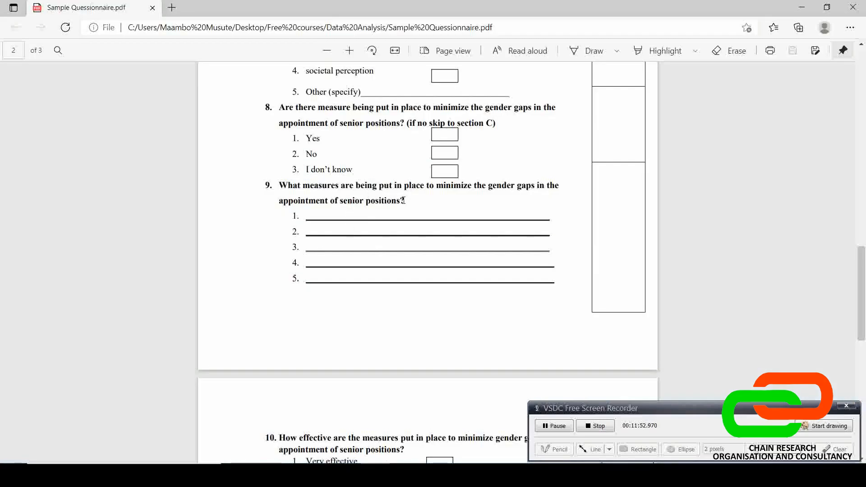
drag(401, 201, 273, 185)
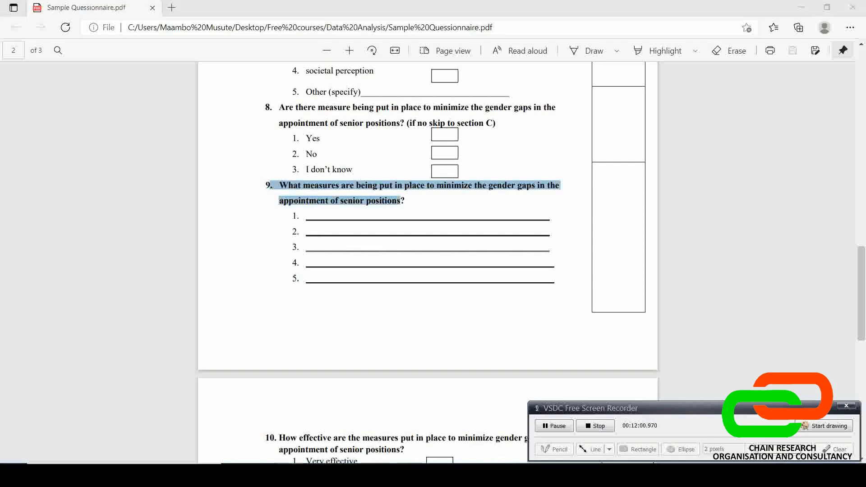
click(229, 439)
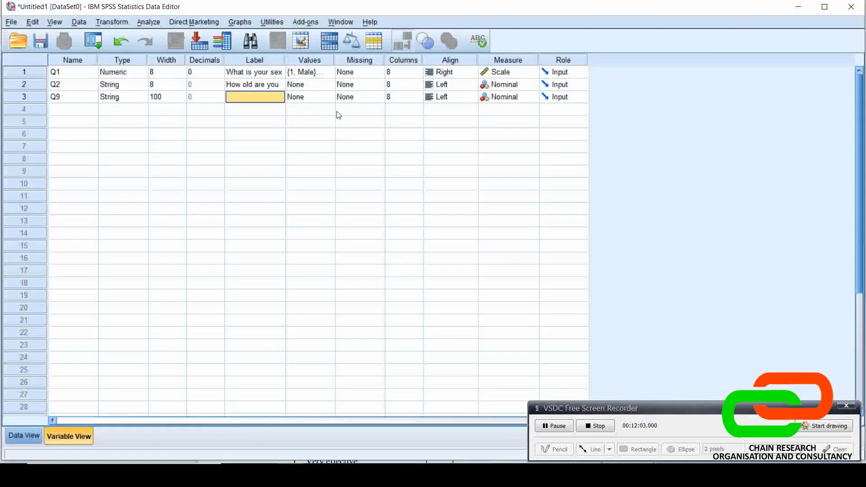
key(ctrl+v)
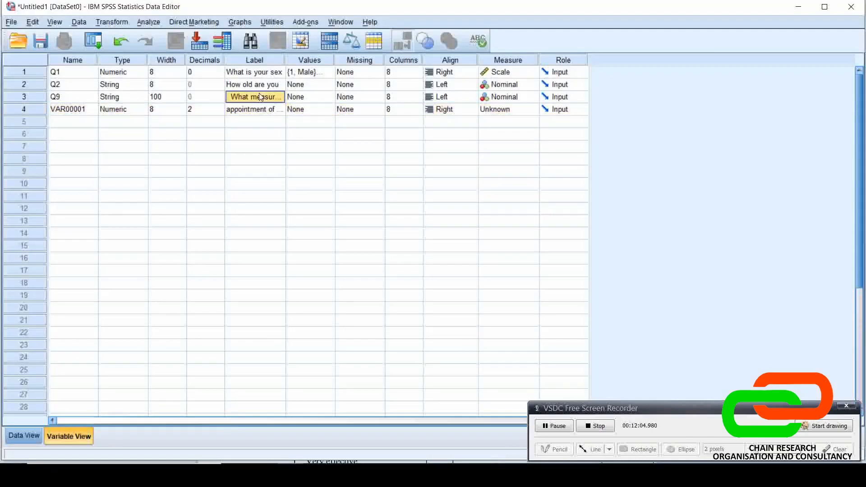
Delete the surplus variable below Q9 and widen the Label column to fit the long question text
click(19, 109)
right_click(18, 109)
click(44, 145)
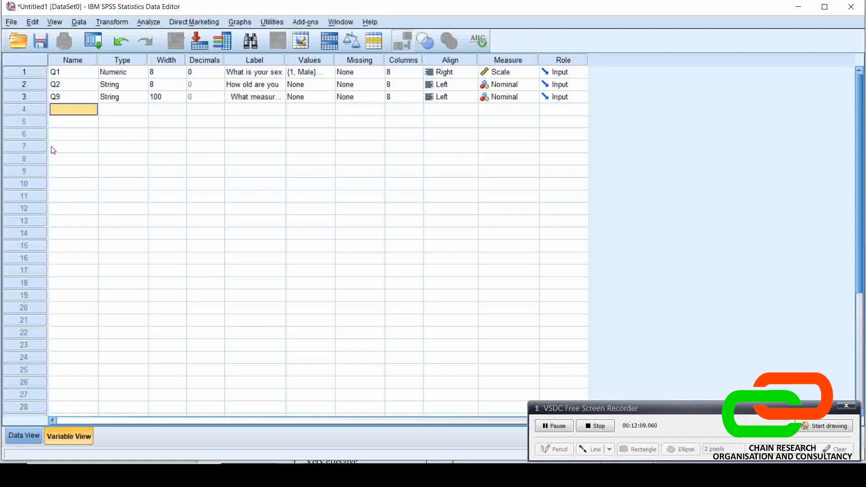
click(274, 100)
drag(286, 60, 467, 58)
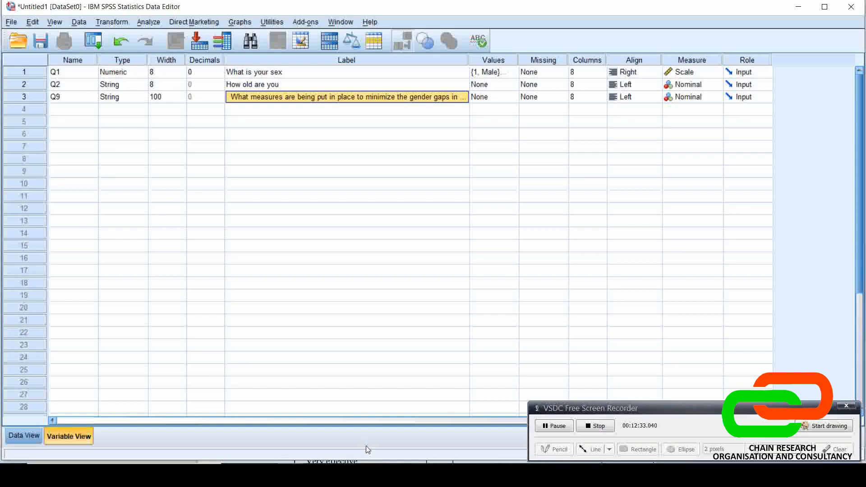
Review the question 11 Likert table in Microsoft Edge and add a fourth variable named Q11a in SPSS
key(alt+Tab)
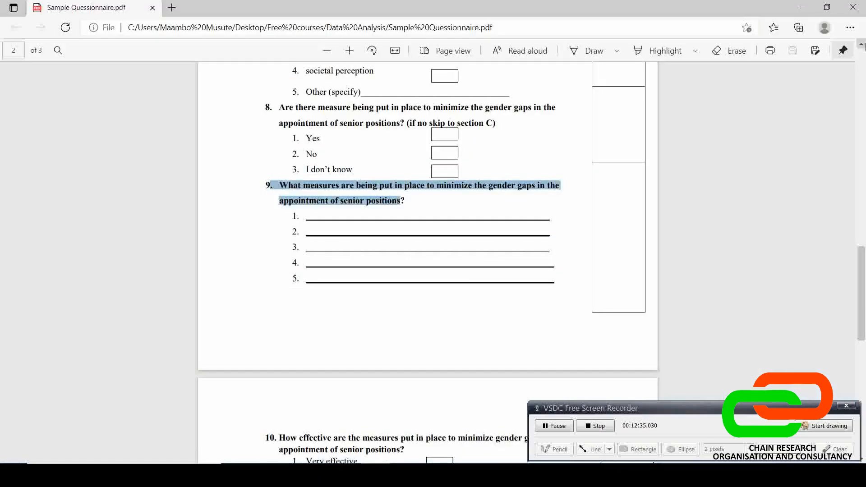
drag(864, 265, 863, 396)
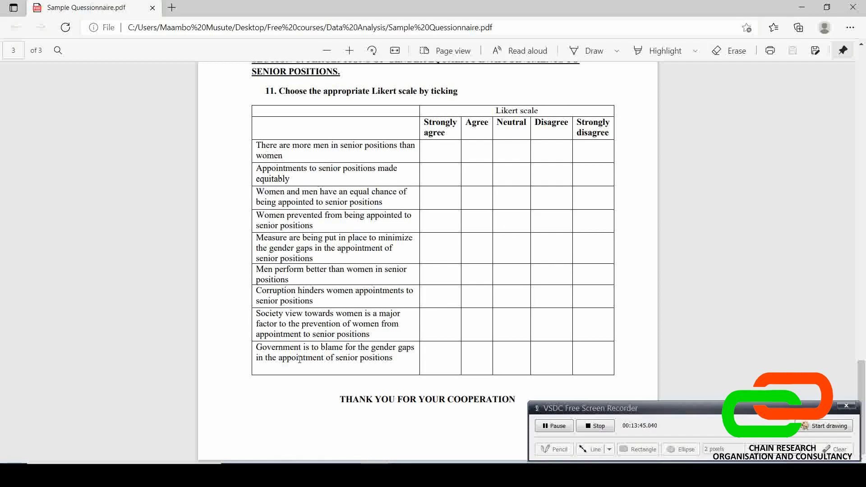
click(291, 476)
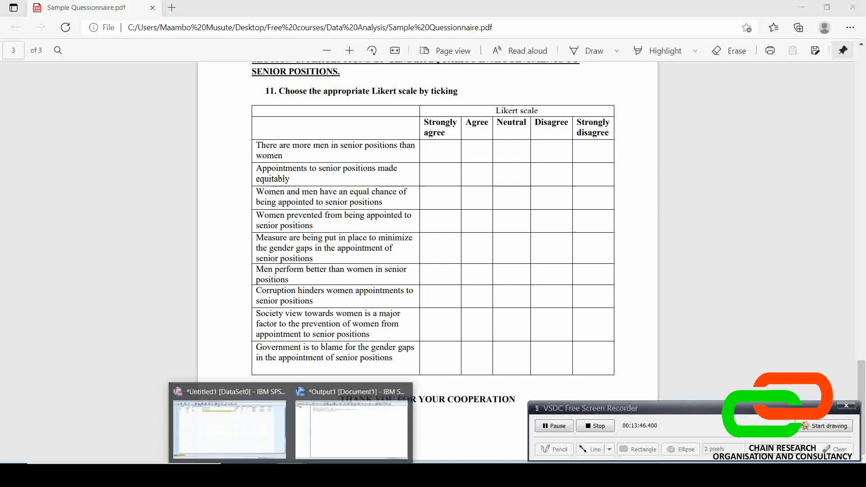
click(249, 423)
click(72, 110)
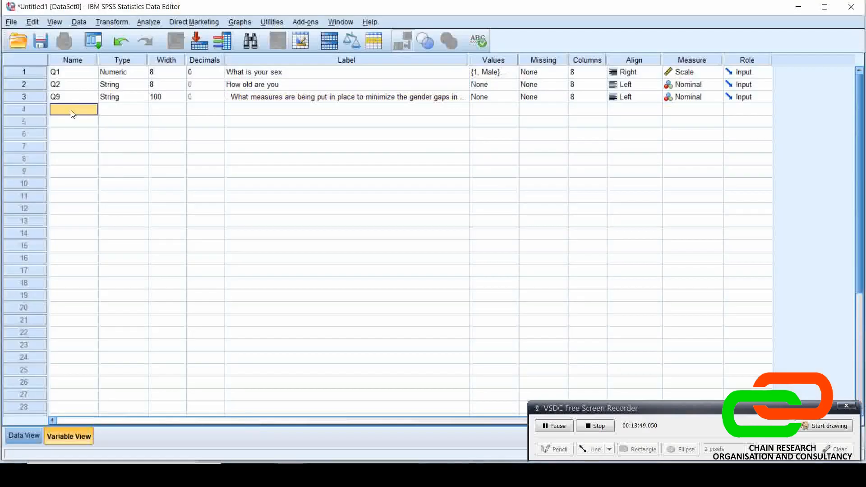
text(Q11a)
key(Return)
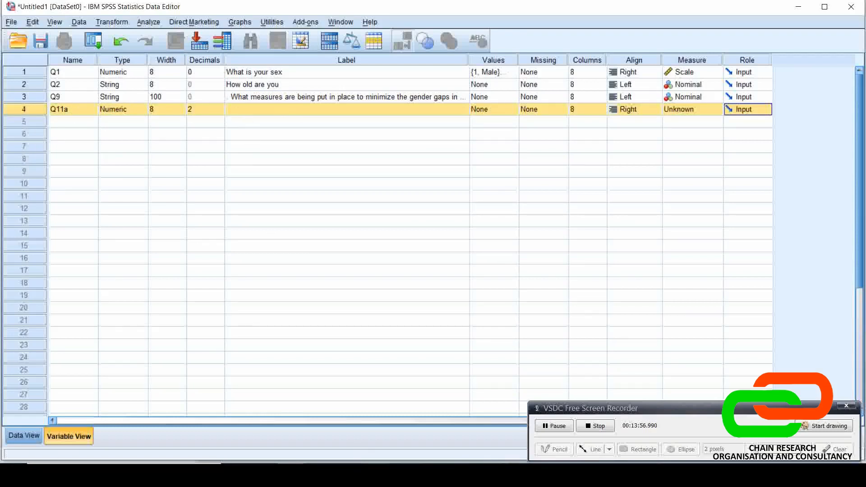
Copy the first Likert statement from the questionnaire in Microsoft Edge into Q11a's label in SPSS and clear the surplus variable below it
key(alt+Tab)
drag(290, 157, 253, 148)
key(ctrl+c)
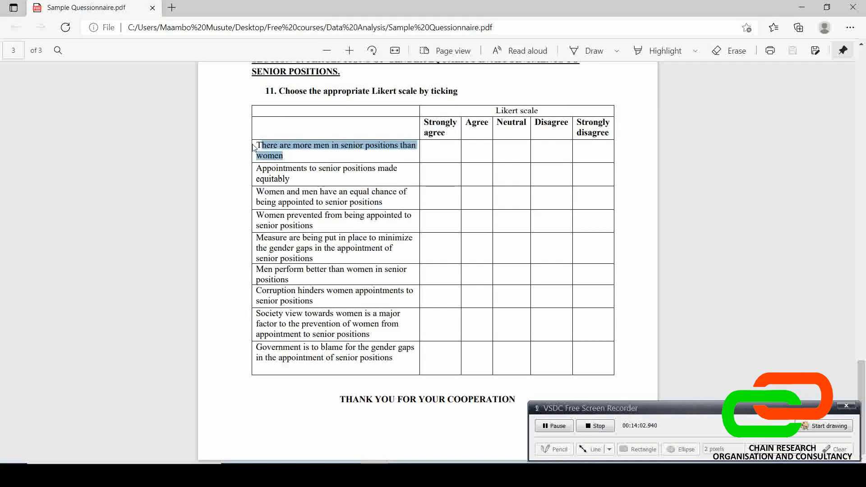
key(alt+Tab)
click(263, 111)
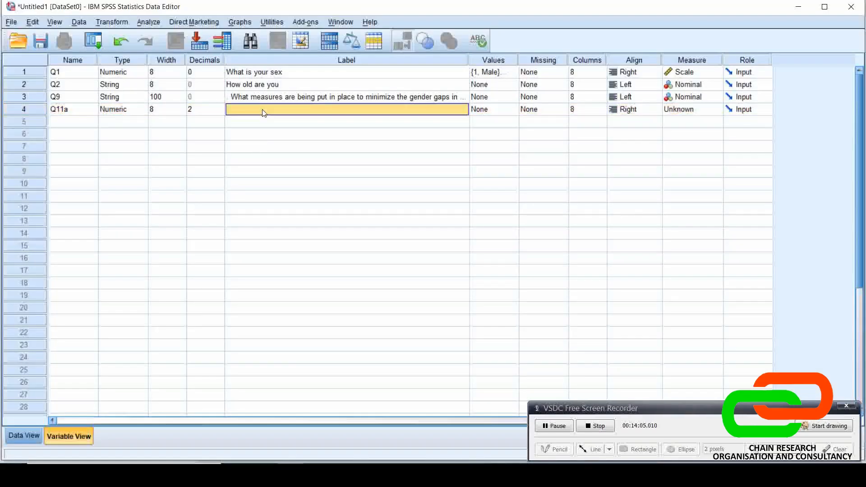
key(ctrl+v)
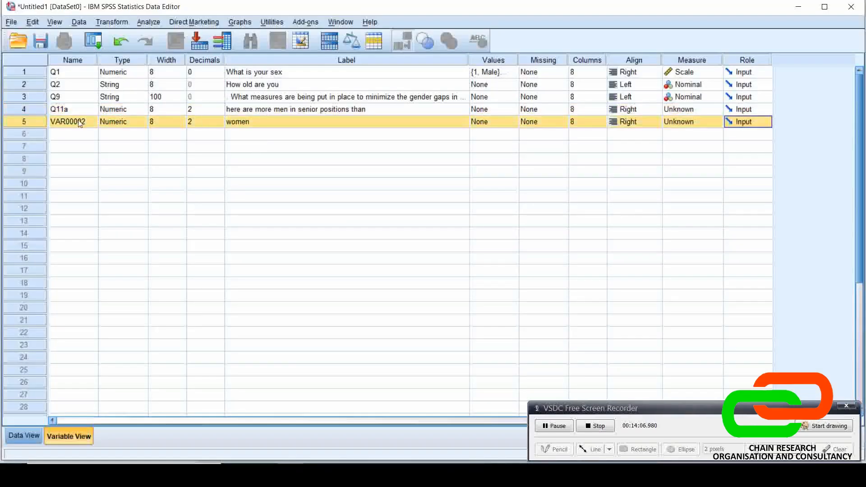
right_click(36, 117)
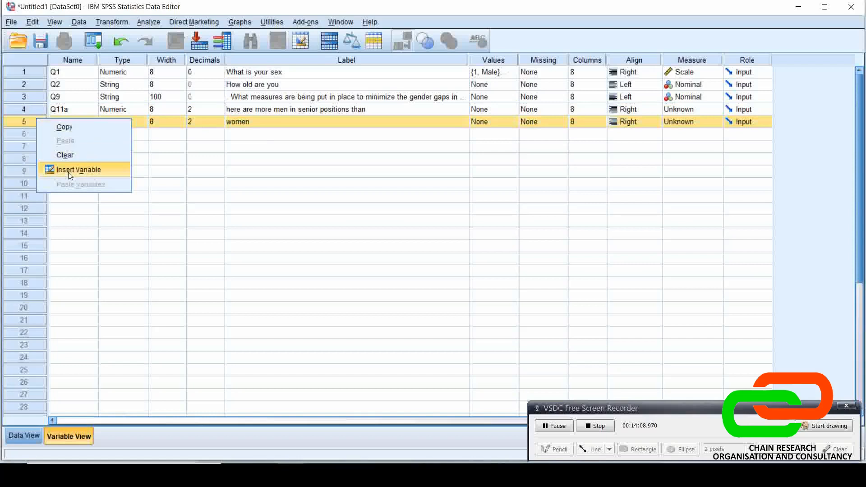
click(67, 159)
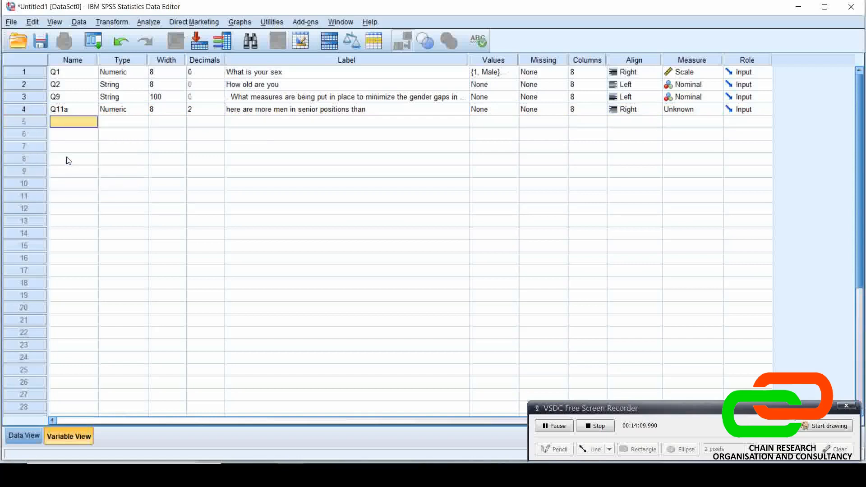
Add the value label 1 = "Srongly agree" to variable Q11a
click(514, 110)
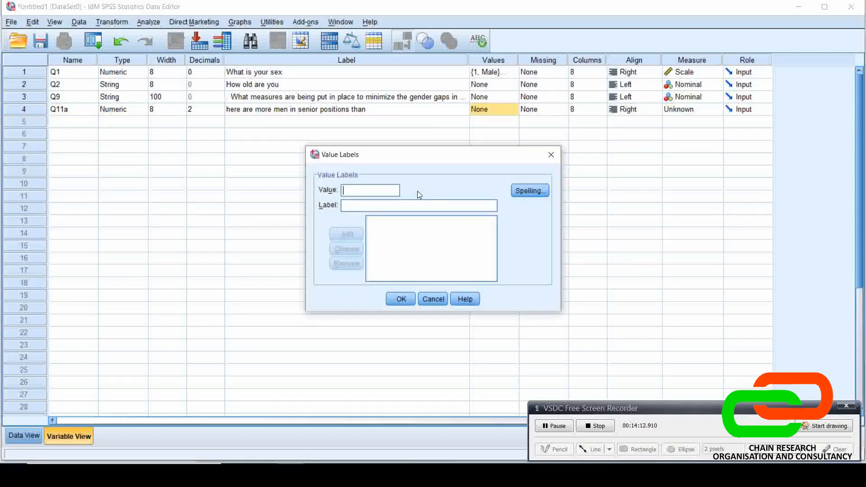
text(1)
key(Tab)
text(Srong)
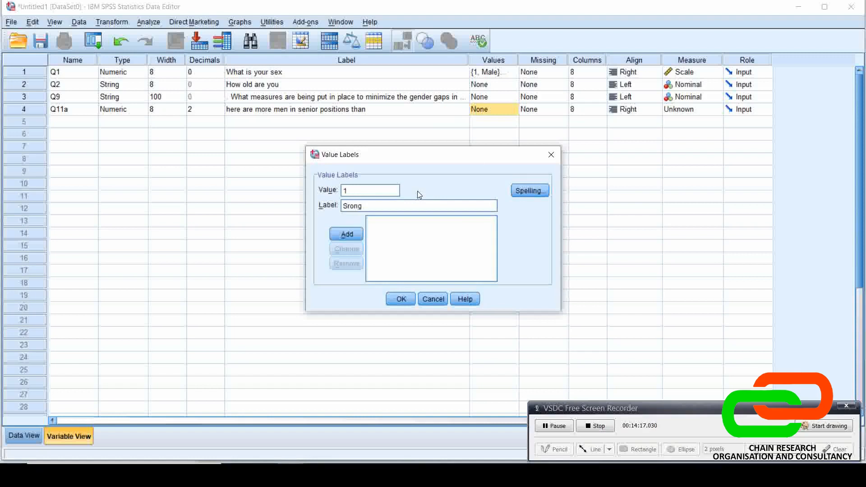
text(ly agree)
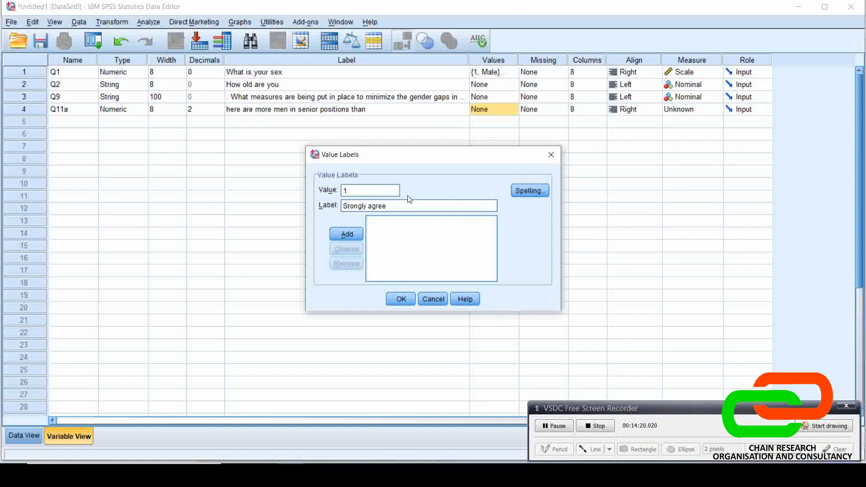
click(351, 239)
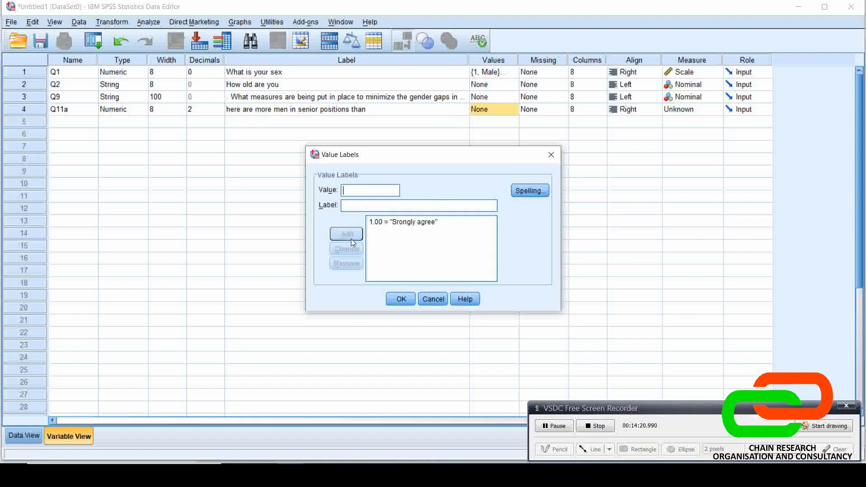
Add the value labels 2 = "Agree" and 3 = "Neutral" to variable Q11a
text(2)
key(Tab)
text(a)
key(BackSpace)
text(A)
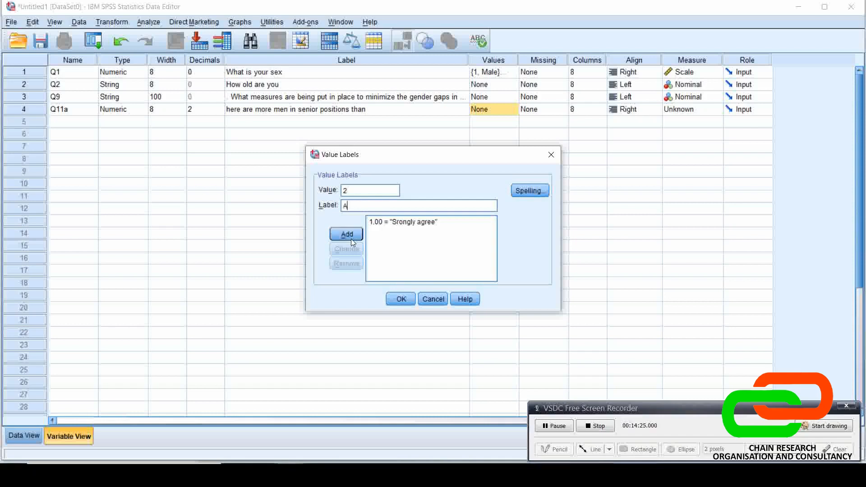
text(gree)
click(351, 239)
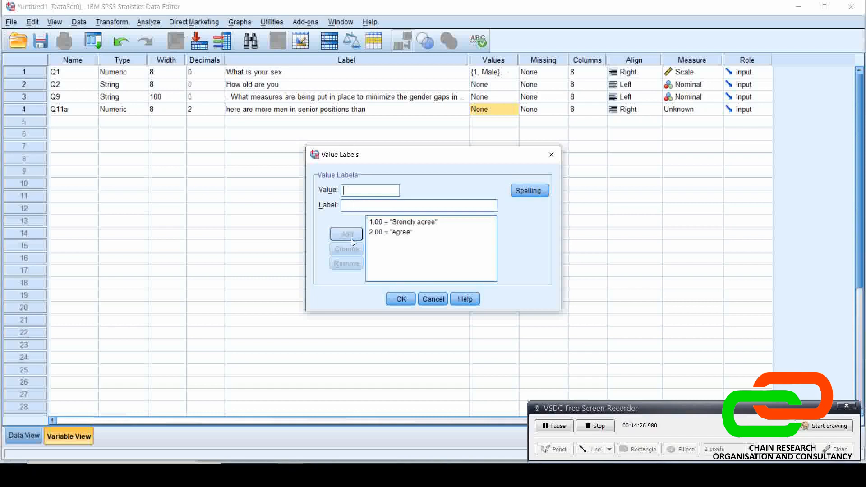
text(3)
key(Tab)
text(Neutral)
click(348, 237)
Add the value label 4 = "Disagree" to variable Q11a
text(4)
key(Tab)
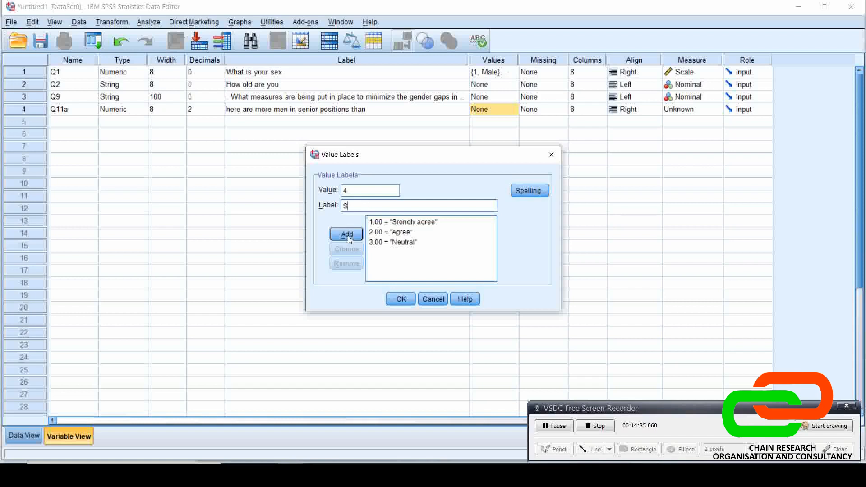
text(Strongl)
key(BackSpace)
key(BackSpace)
key(BackSpace)
key(BackSpace)
key(BackSpace)
key(BackSpace)
key(BackSpace)
text(Disagree)
click(346, 235)
Add the value label 5 = "Strongly disagree" to variable Q11a
text(5)
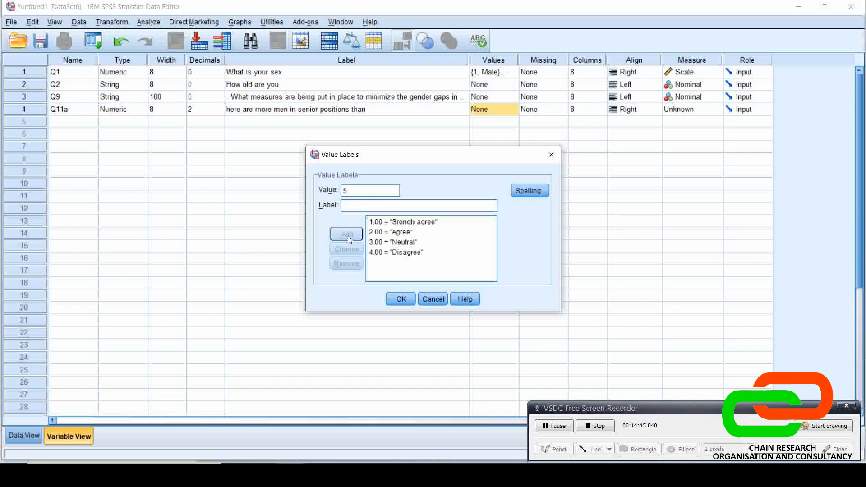
text(Strongly disagree)
click(347, 234)
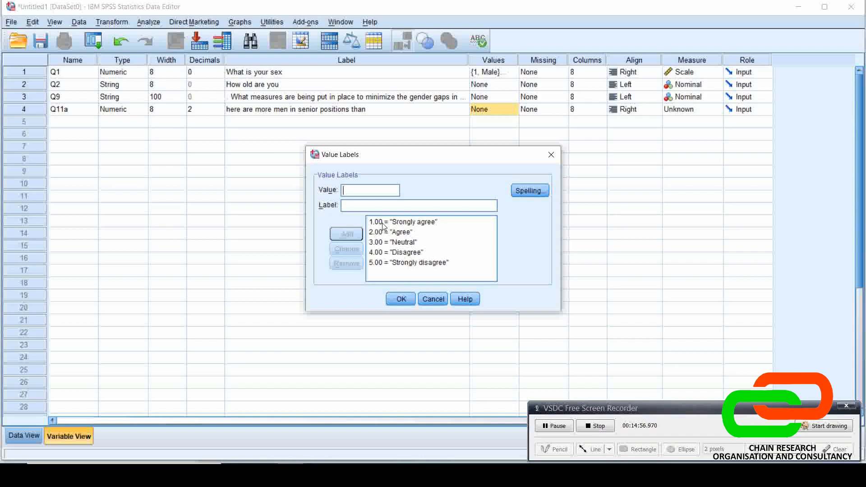
Apply the value labels of variable Q11a and set its decimals to 0
click(401, 296)
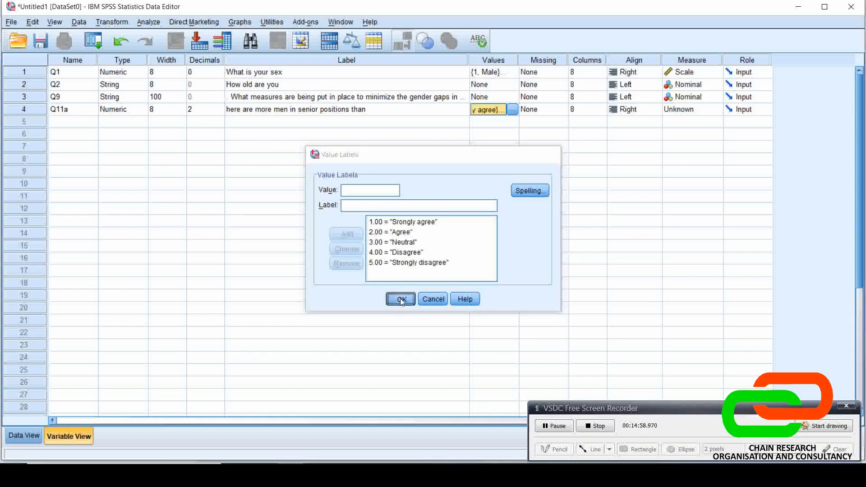
click(207, 112)
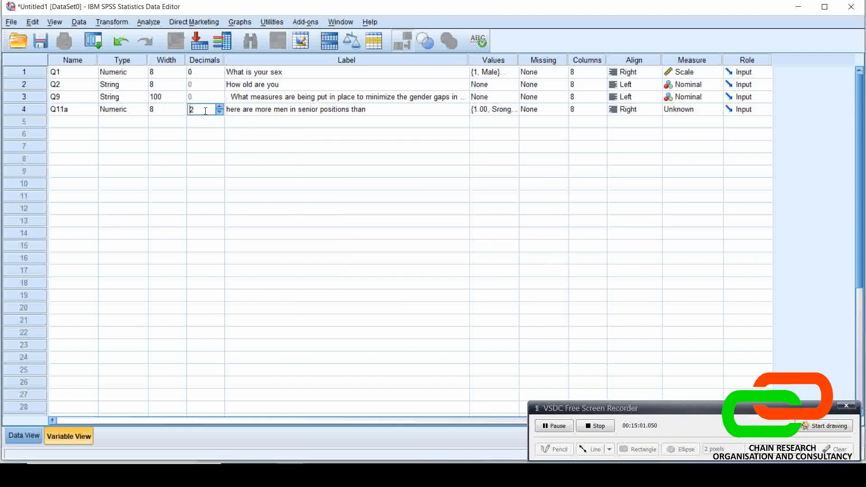
click(492, 112)
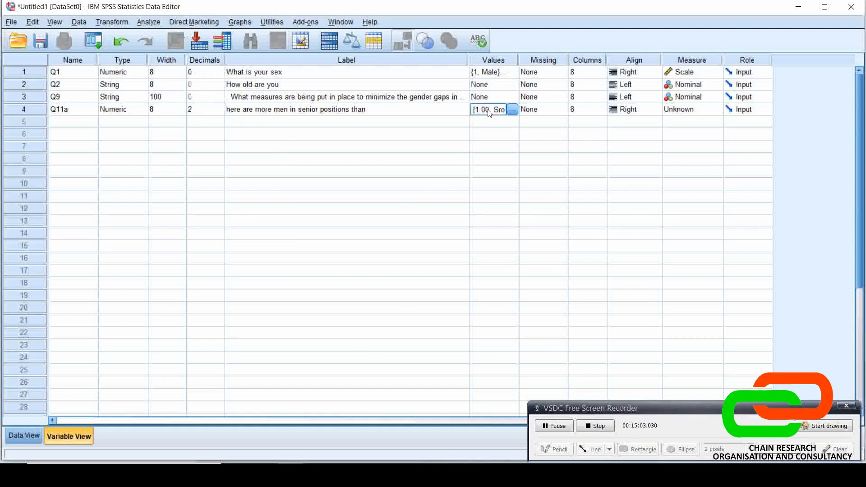
click(514, 112)
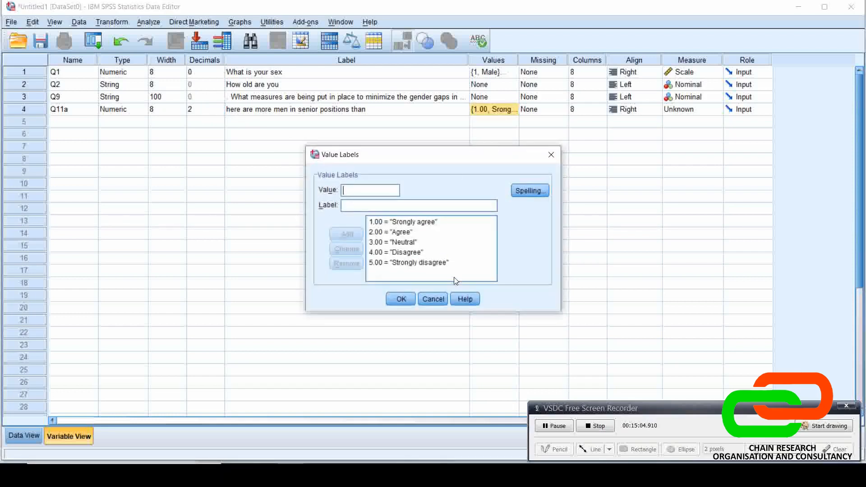
click(433, 299)
click(211, 109)
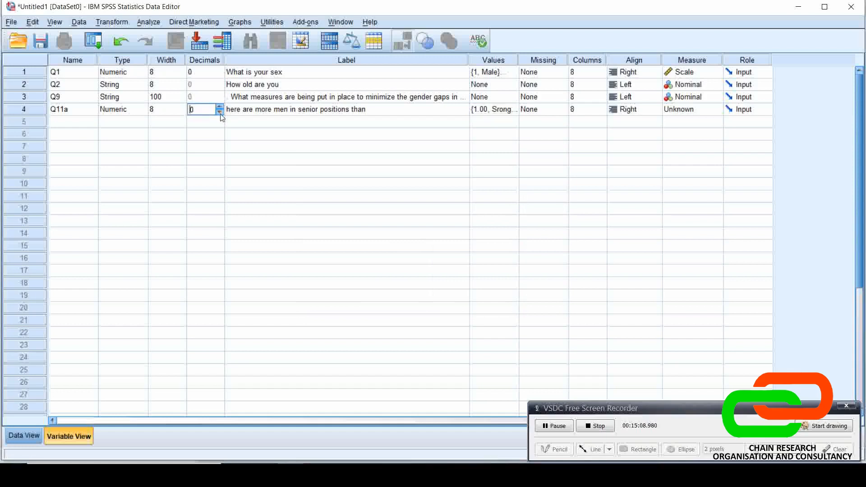
Review the value labels of variable Q11a without changing them
click(495, 110)
click(513, 110)
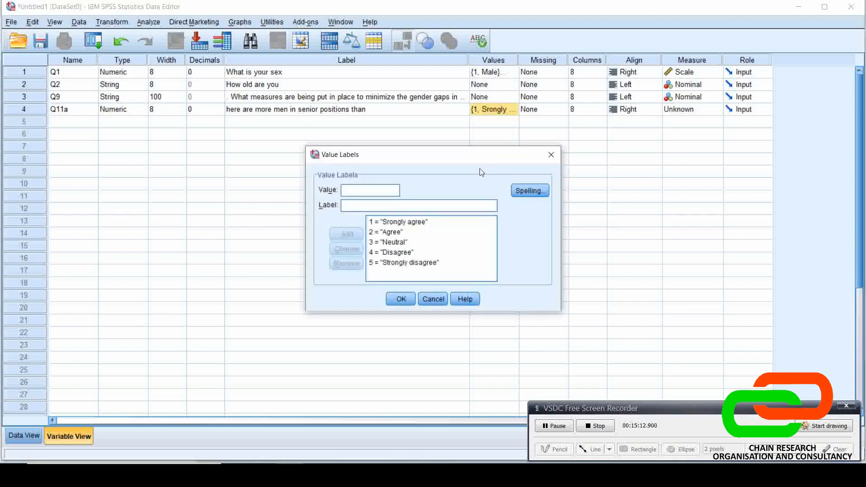
click(435, 299)
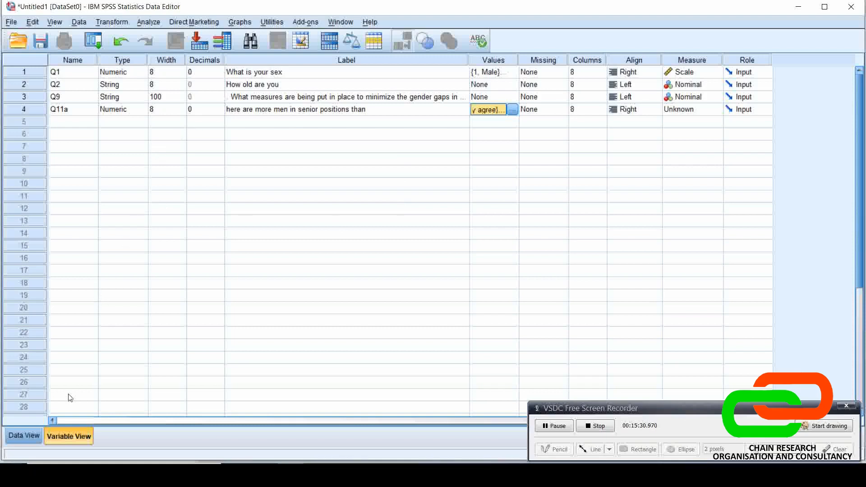
Check how the defined variables appear as columns in Data View compared with Variable View
click(23, 440)
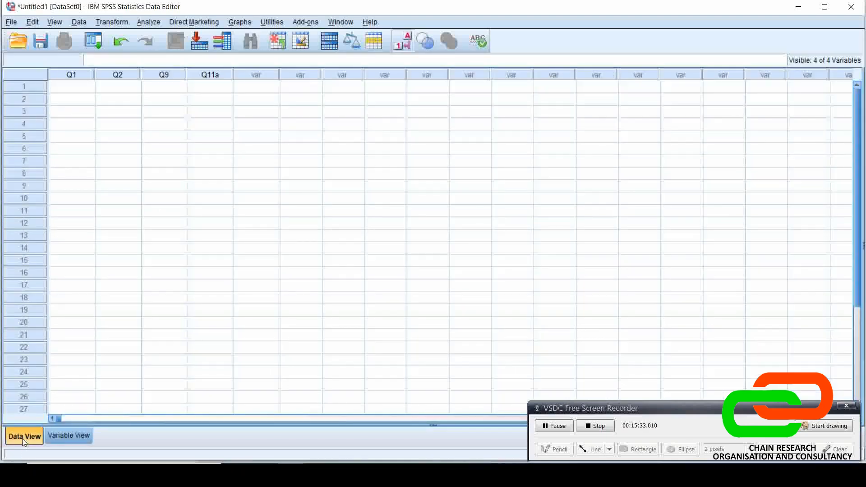
click(56, 435)
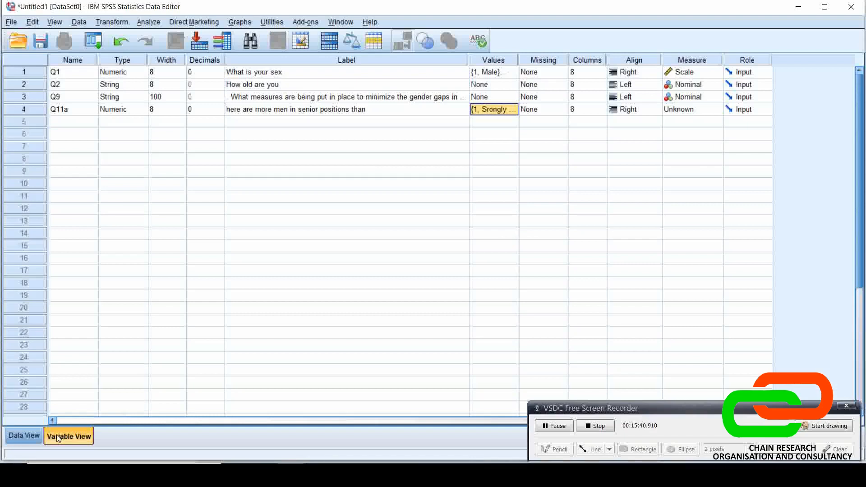
click(34, 434)
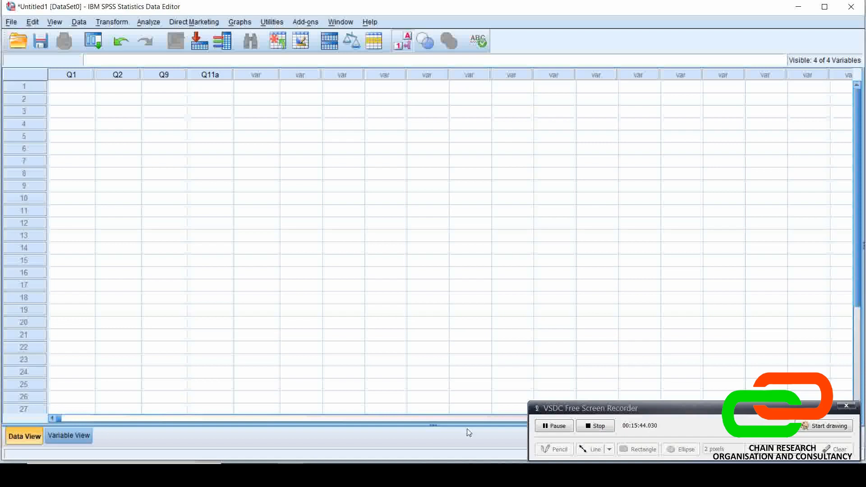
click(566, 427)
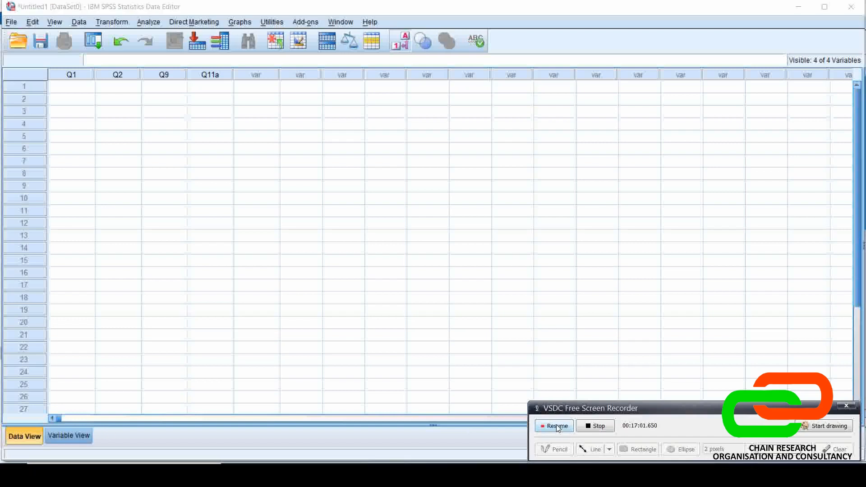
click(562, 427)
Switch to the MFA.sav dataset and examine its variable definitions, including the value labels of marital status (Q3)
mouse_move(290, 473)
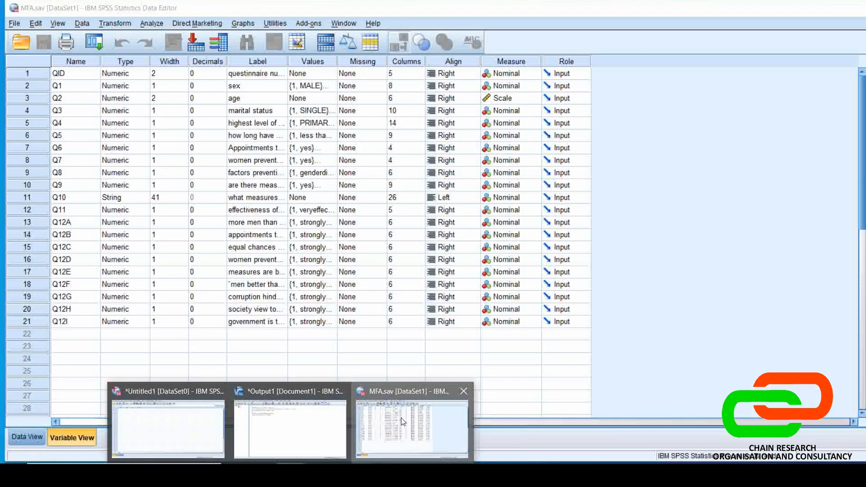
click(402, 421)
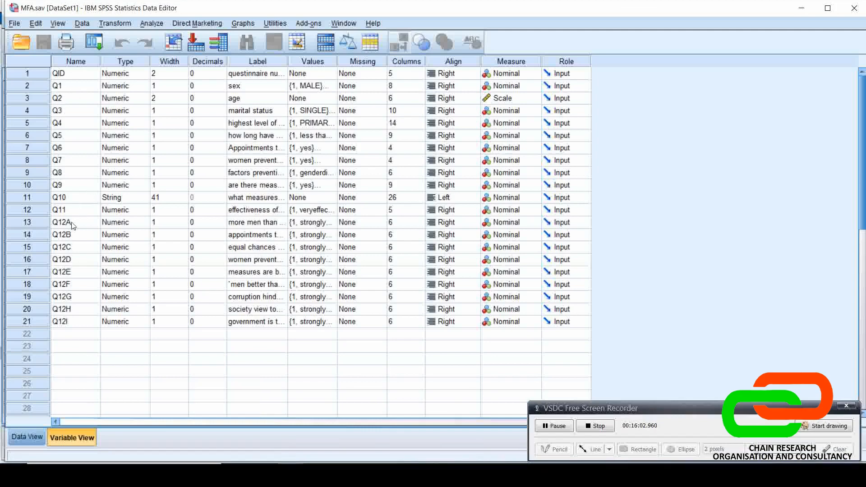
click(76, 87)
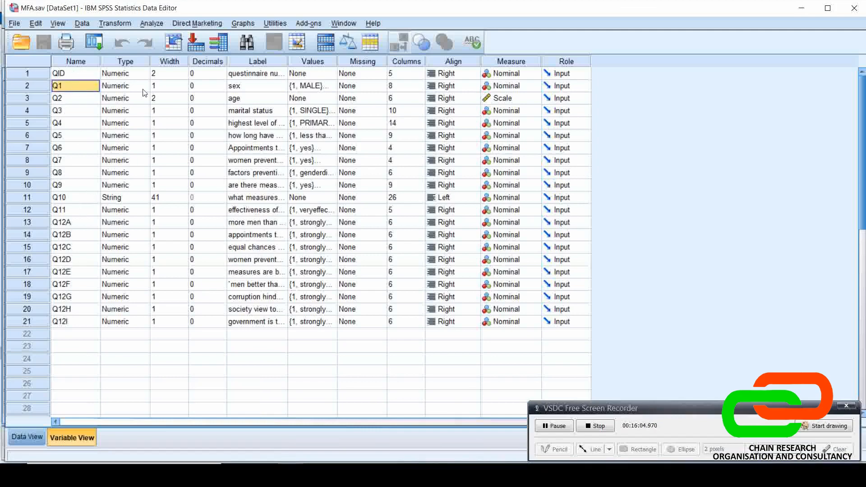
click(276, 94)
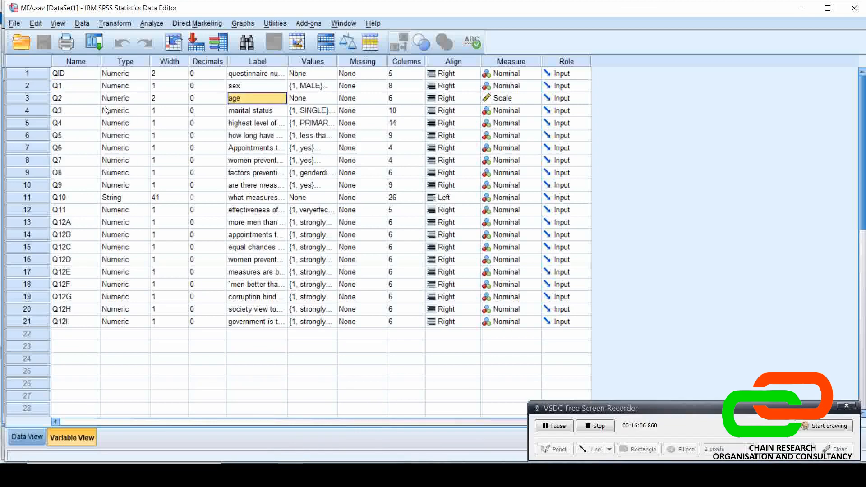
click(115, 101)
click(116, 113)
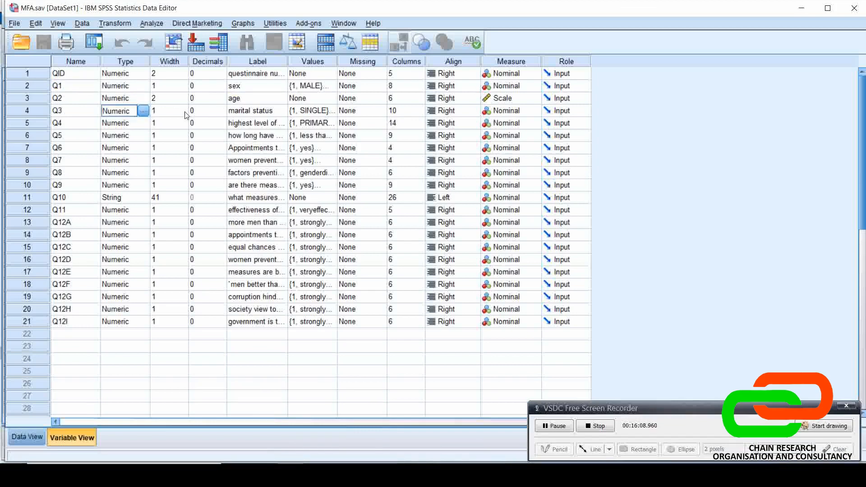
click(246, 113)
double_click(331, 114)
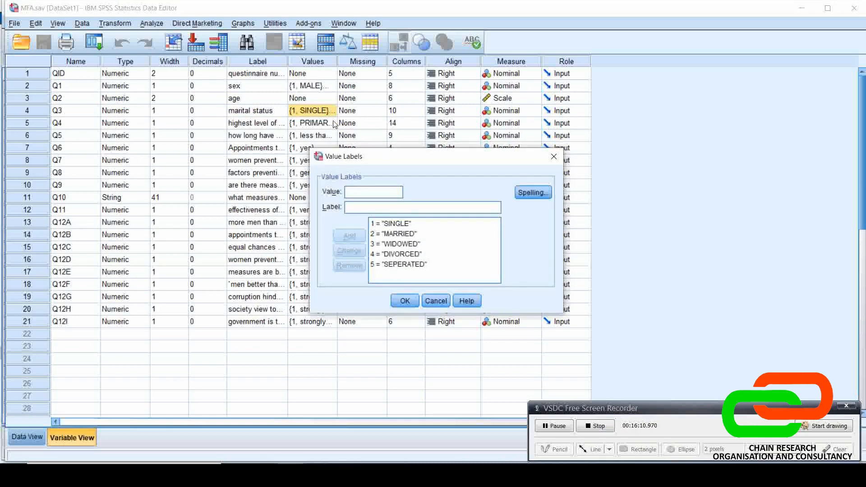
click(441, 302)
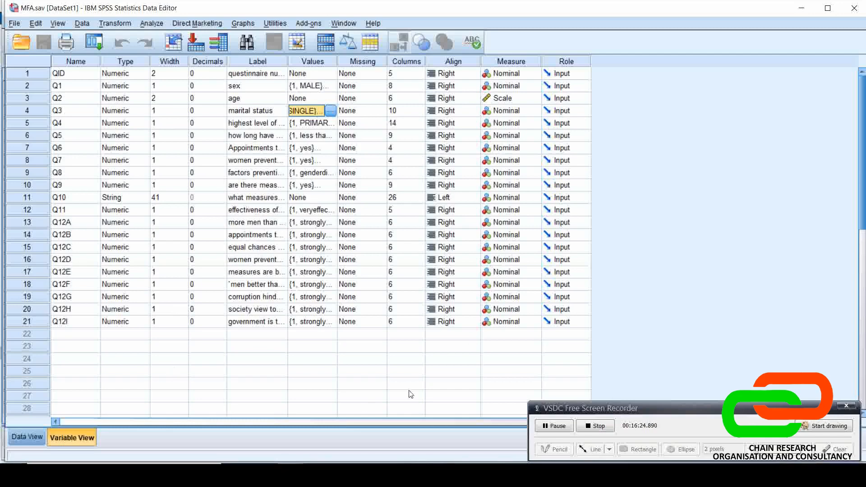
Compare the Data View of MFA.sav with its Variable View
click(563, 431)
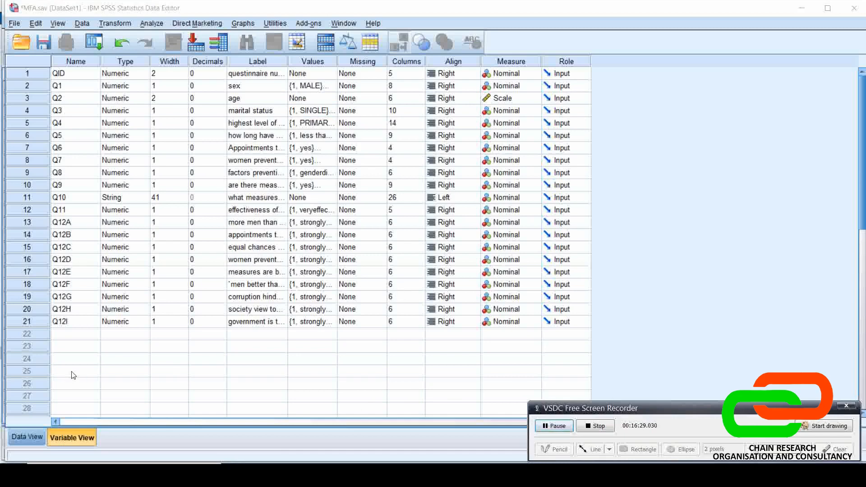
click(34, 436)
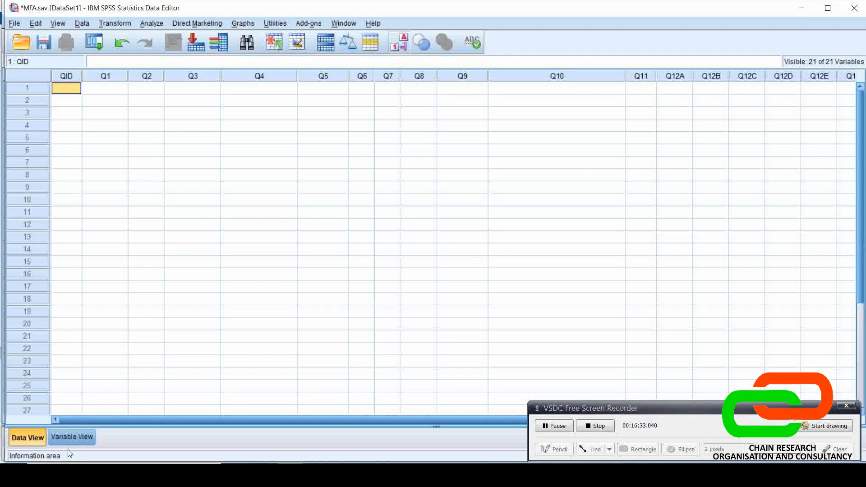
click(69, 438)
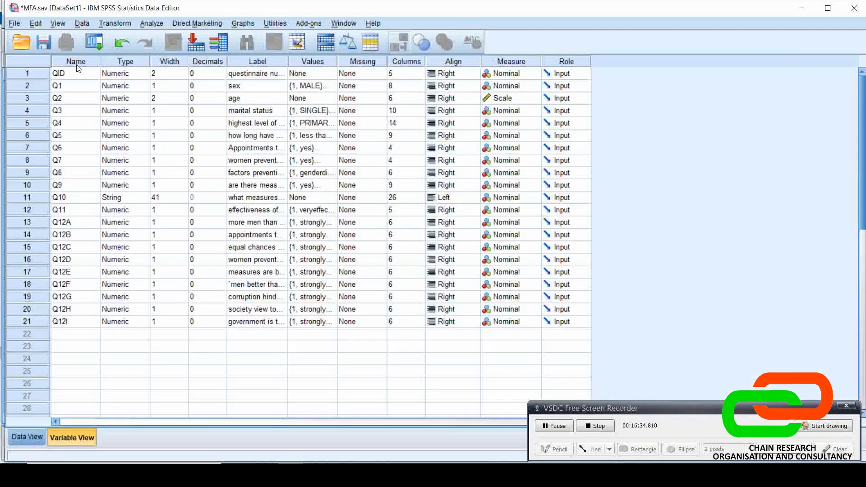
In the Data View of MFA.sav, enter 1 as the first case's questionnaire ID (QID)
click(28, 437)
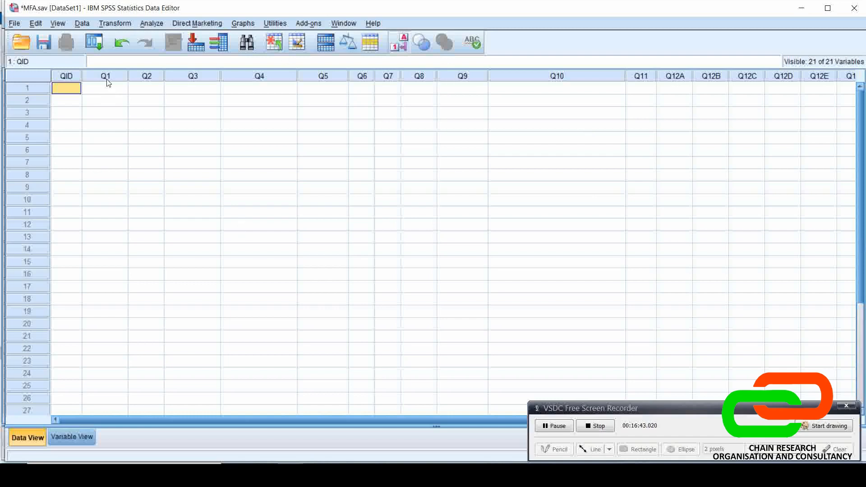
mouse_move(108, 82)
mouse_move(154, 80)
mouse_move(248, 80)
text(1)
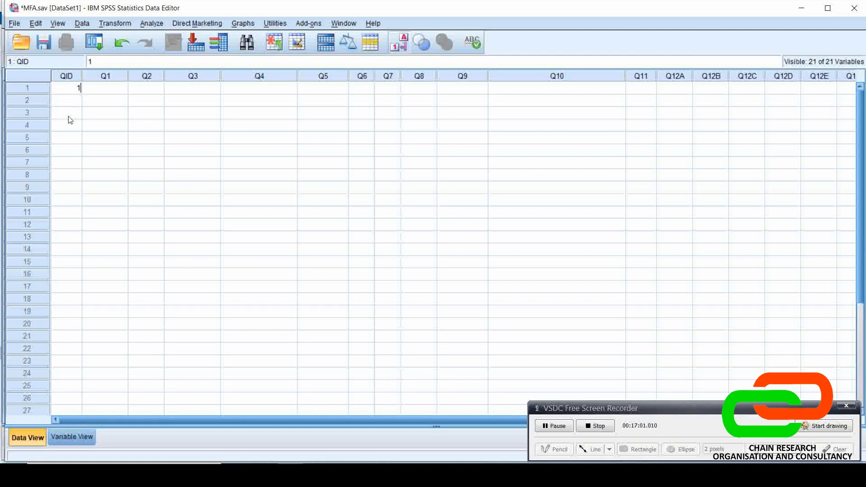
Record the first case's sex (Q1) as code 1 and age (Q2) as 40
click(102, 89)
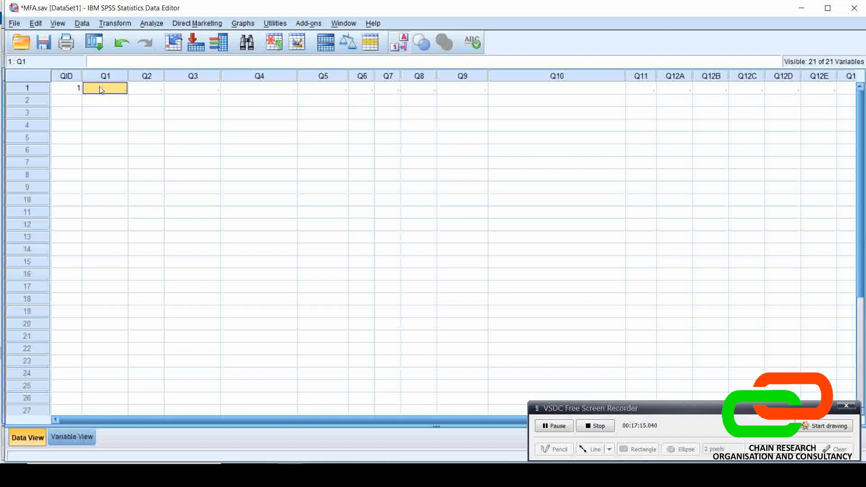
text(1)
key(Tab)
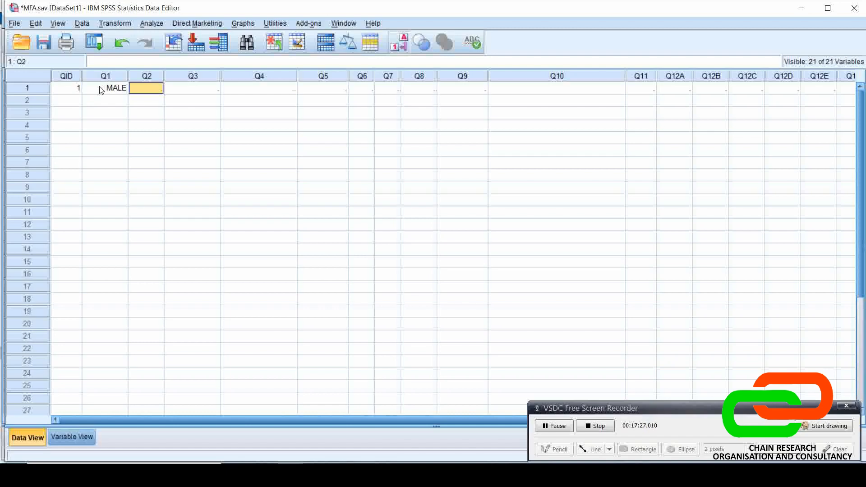
text(40)
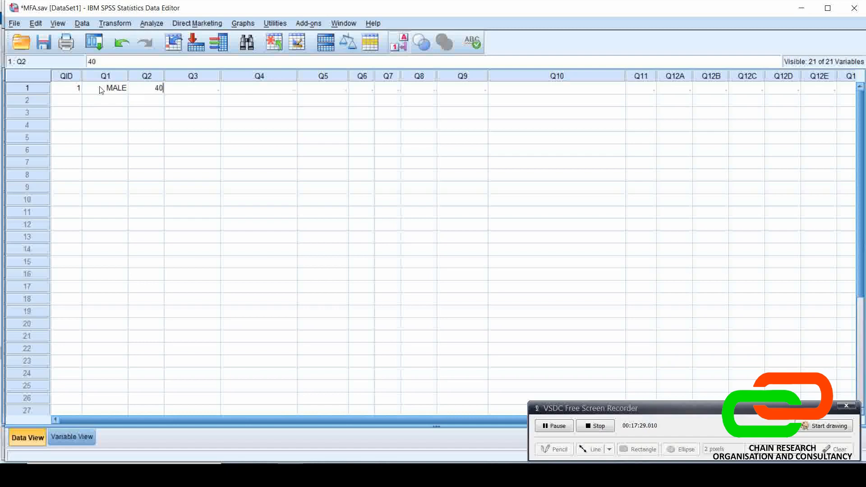
key(Tab)
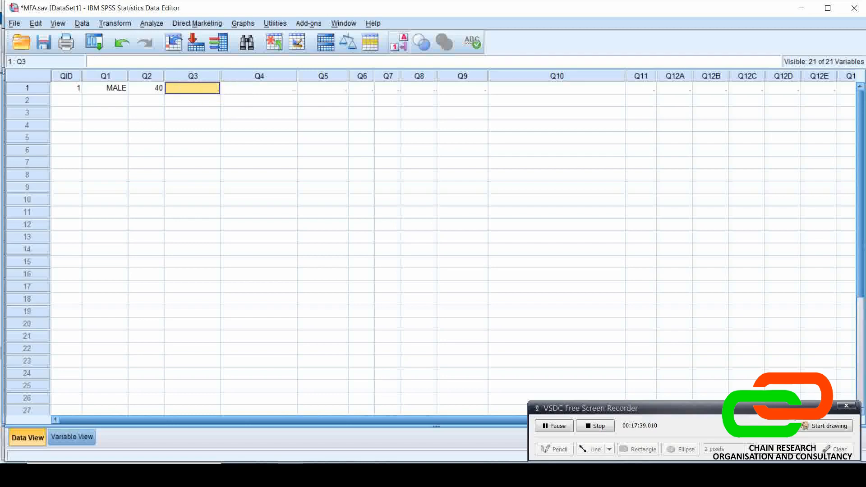
Look up the marital status answer codes in the sample questionnaire PDF, and return to the MFA.sav dataset in SPSS
key(alt+Tab)
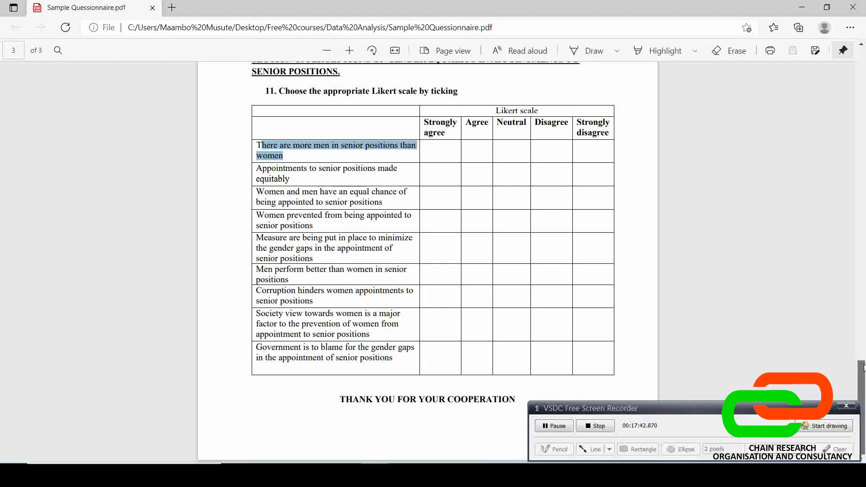
drag(860, 406, 853, 74)
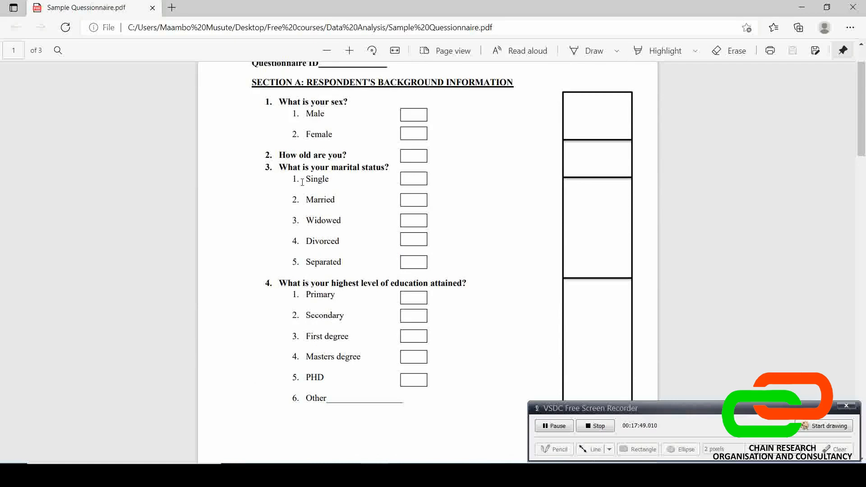
click(291, 474)
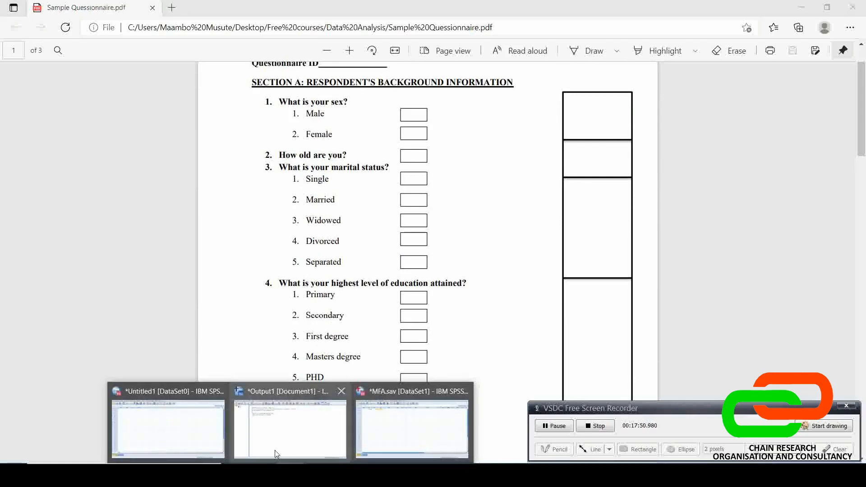
click(180, 433)
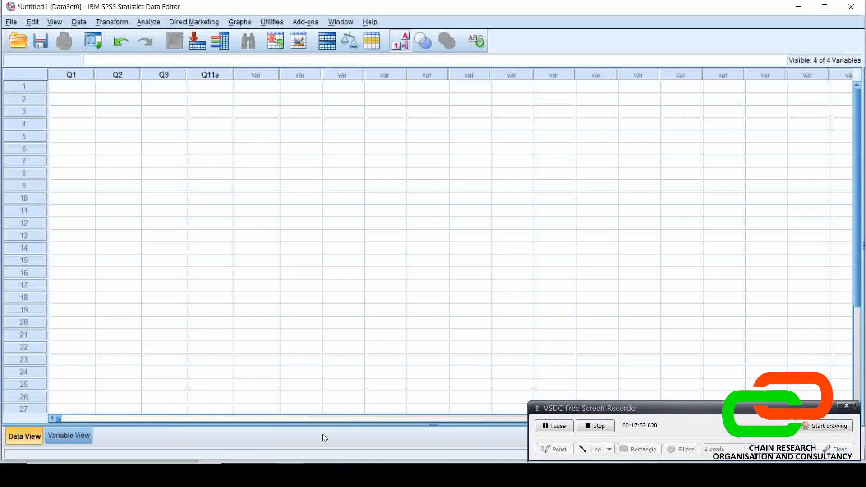
click(391, 434)
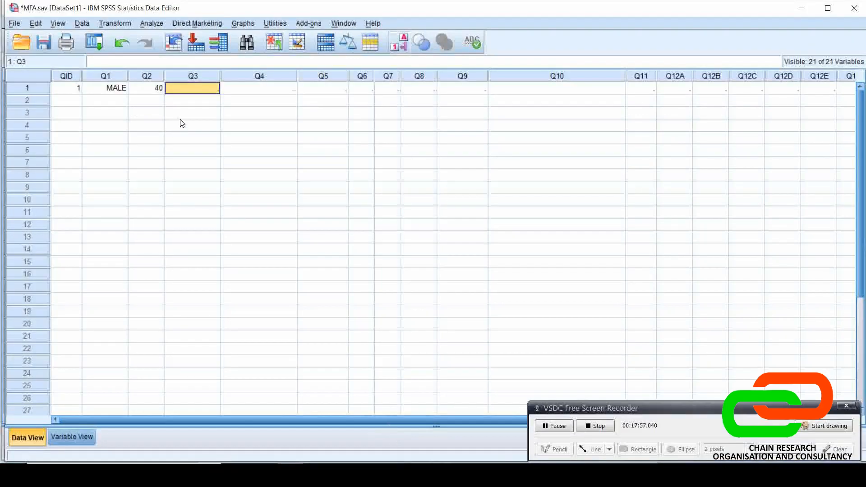
Enter code 2 (MARRIED) for marital status (Q3) and SECONDERY for education level (Q4) in the first case
text(2)
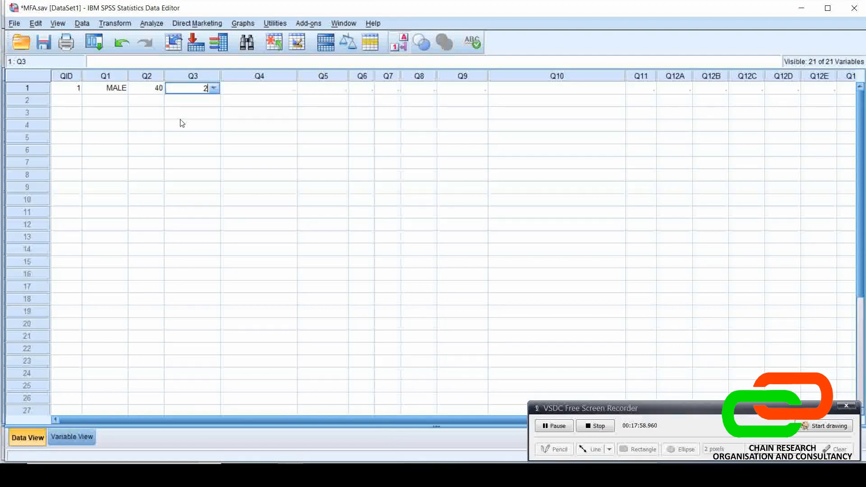
key(Tab)
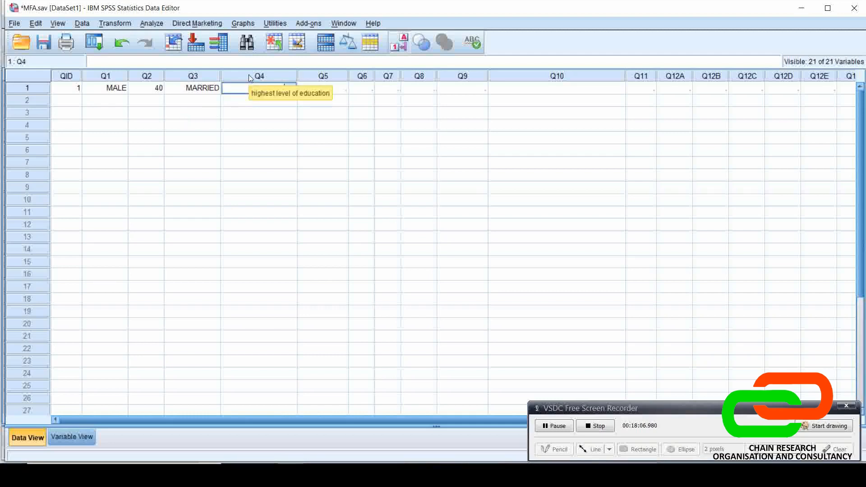
key(Tab)
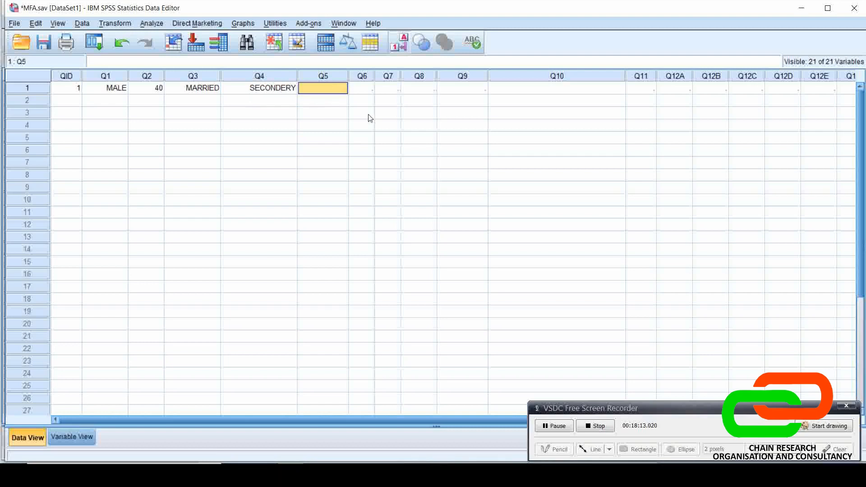
Enter the text "Type your accordingly" as the first case's answer to the open-ended question Q10
mouse_move(333, 78)
click(573, 92)
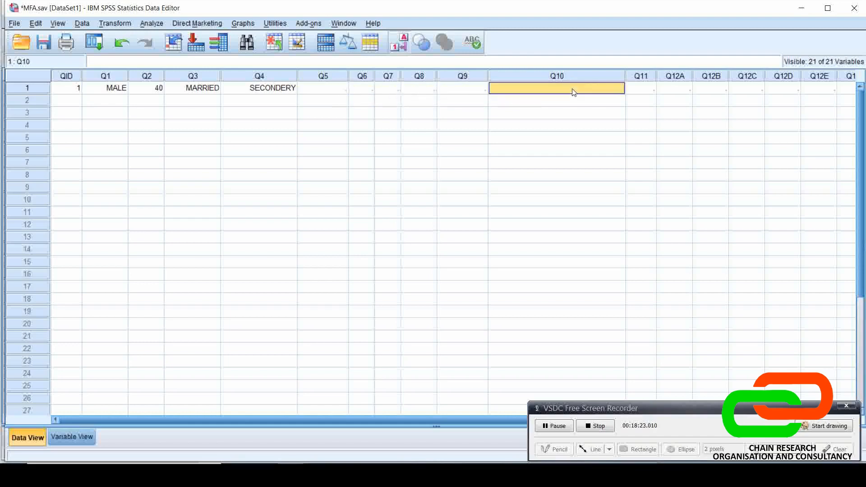
text(Type)
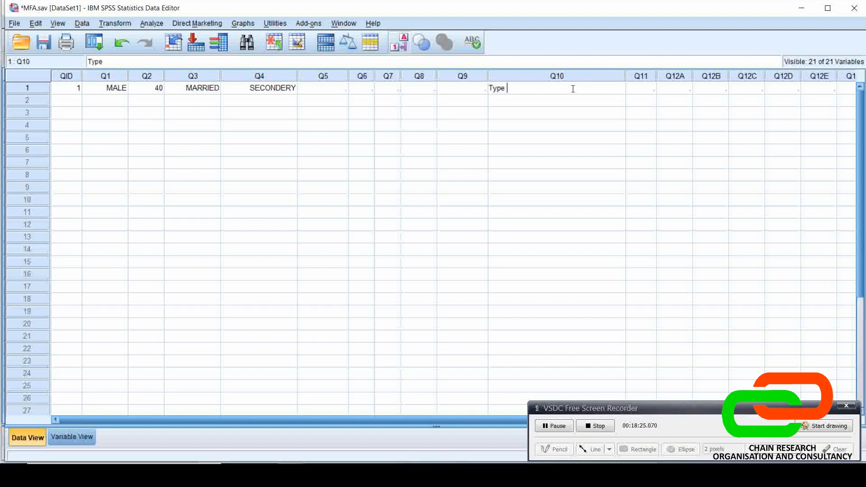
text( your according)
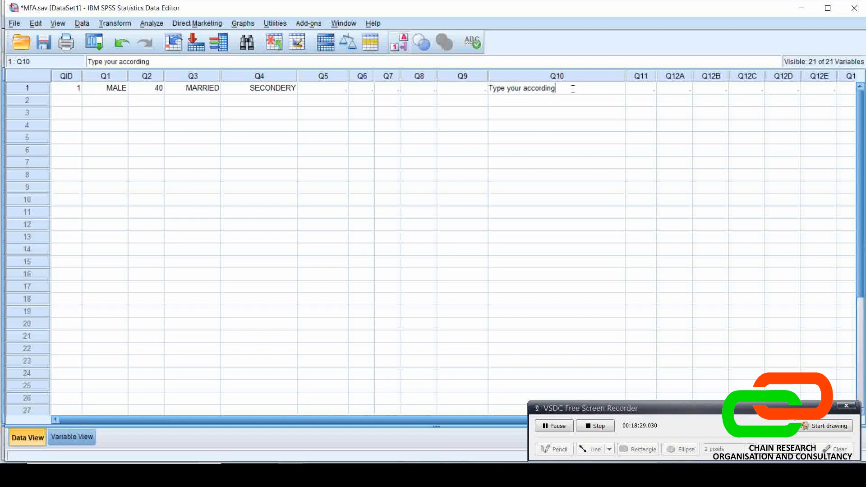
text(ly)
Try to enter text such as "Name" in the first case's numeric Q5 cell
click(341, 89)
text(tyu)
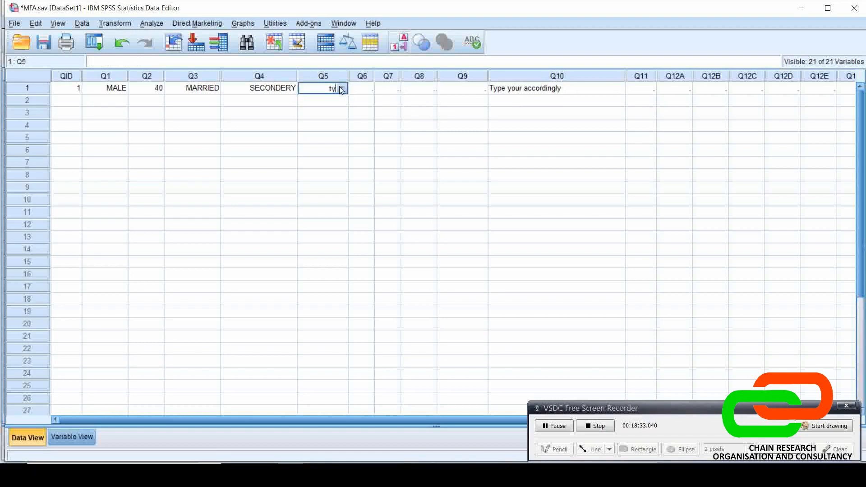
key(Return)
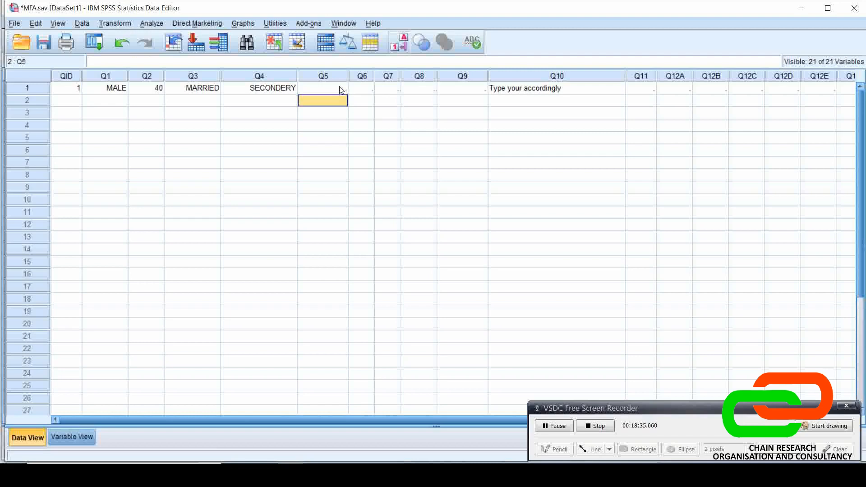
click(341, 89)
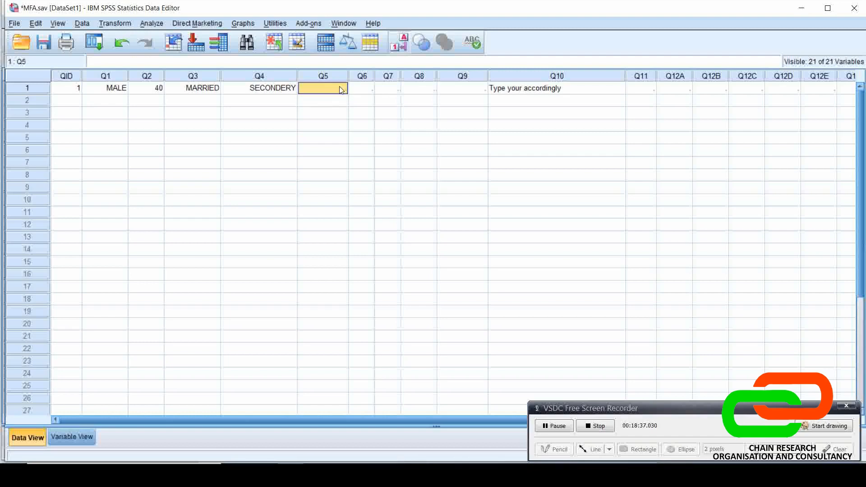
text(M)
key(BackSpace)
text(Name)
key(Return)
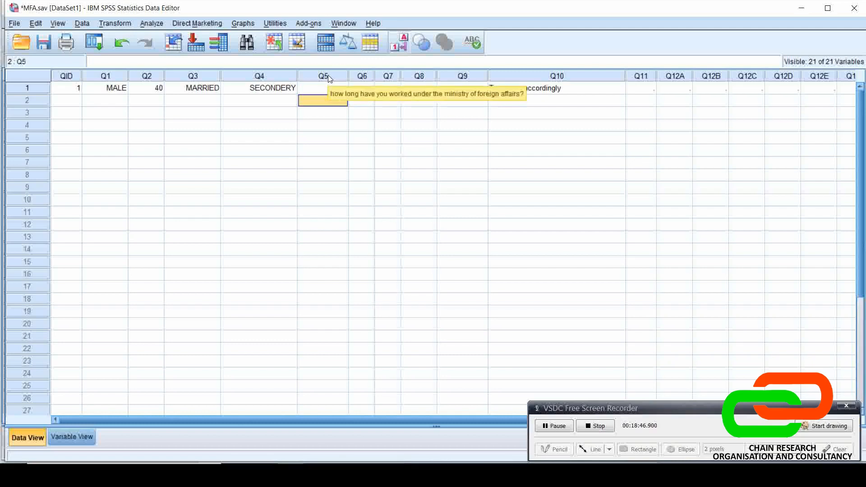
click(329, 89)
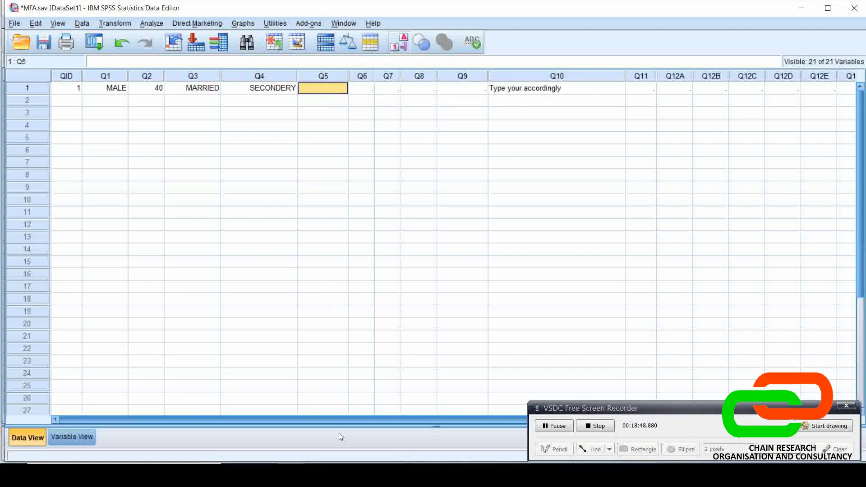
Look up the education level answer codes for question 4 in the sample questionnaire PDF, and return to the MFA.sav dataset
click(373, 473)
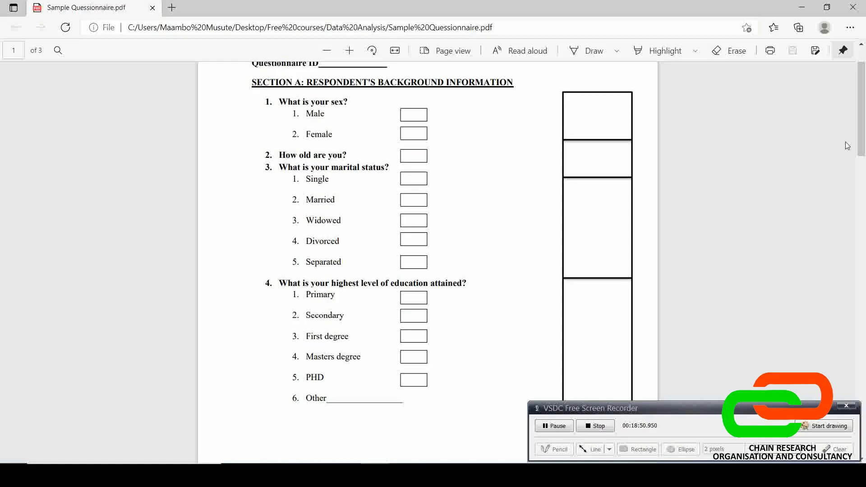
drag(862, 145, 864, 300)
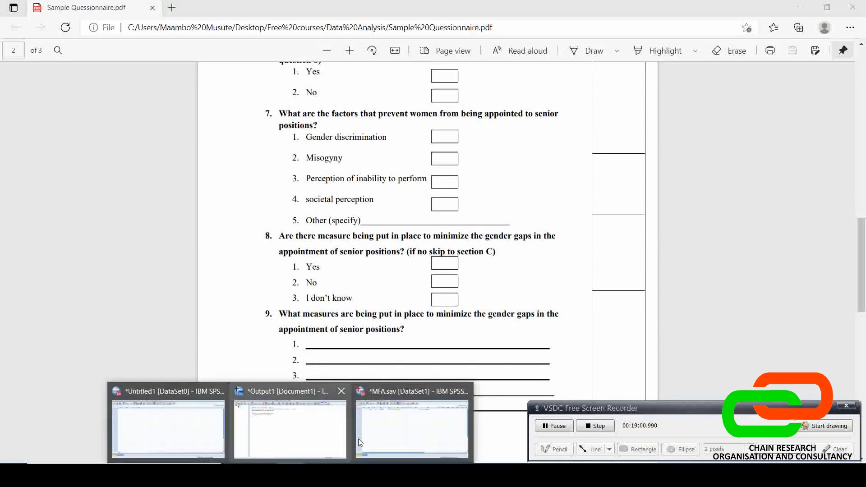
click(361, 436)
click(259, 76)
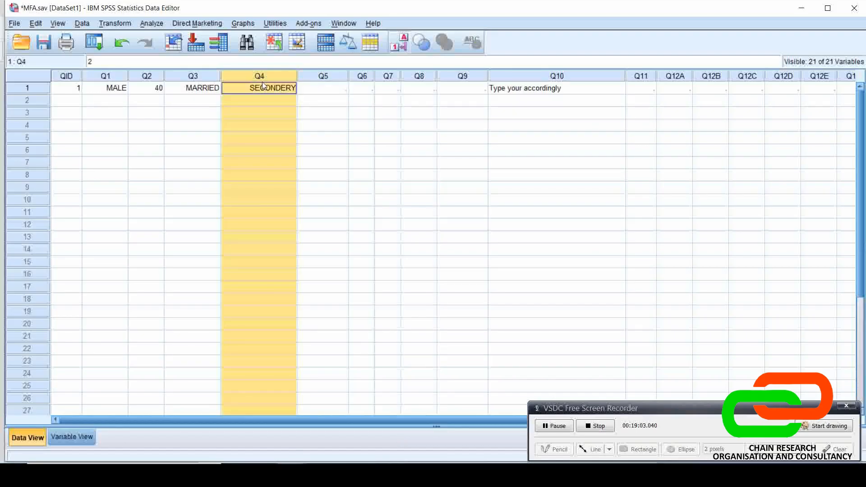
key(alt+Tab)
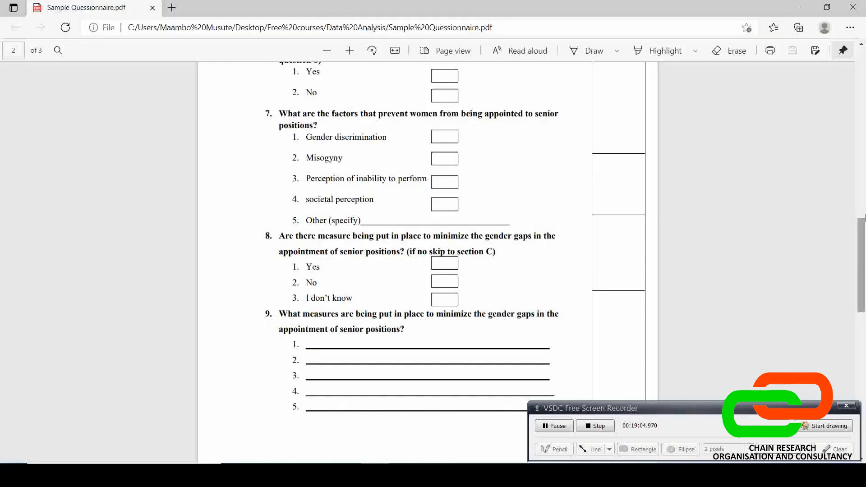
drag(864, 233, 862, 94)
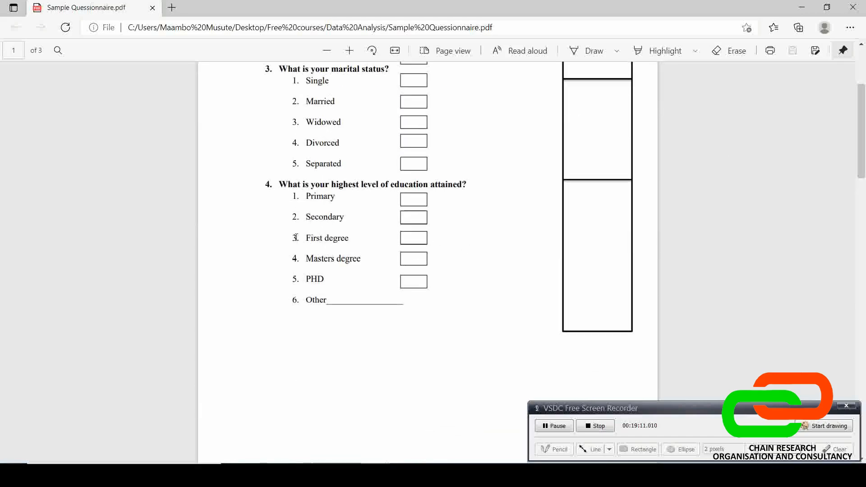
mouse_move(290, 472)
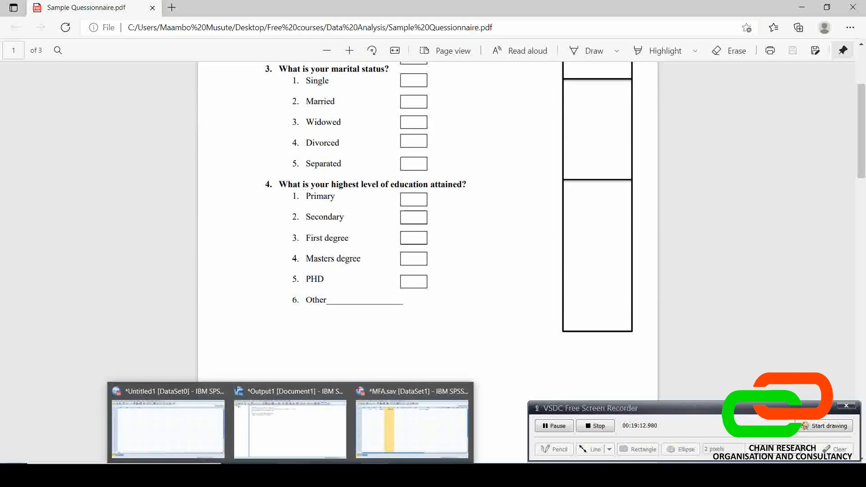
click(416, 429)
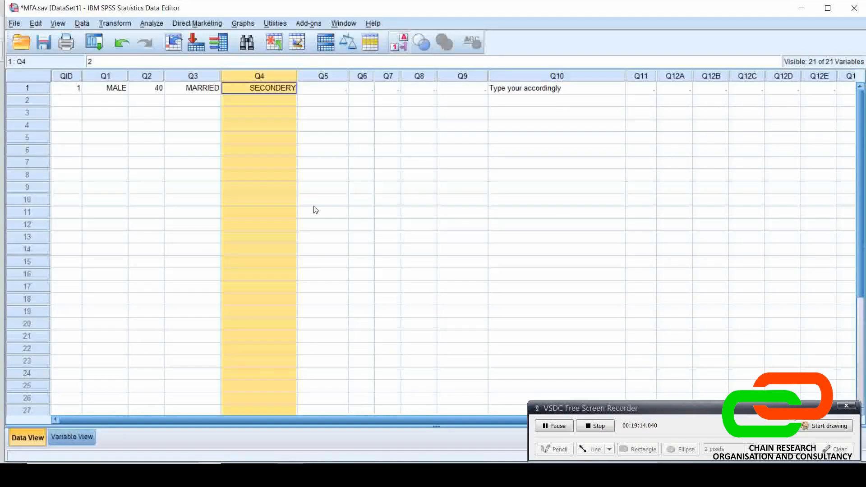
Enter the undefined code 10 for education level (Q4) in the first case
double_click(276, 88)
text(10)
key(Return)
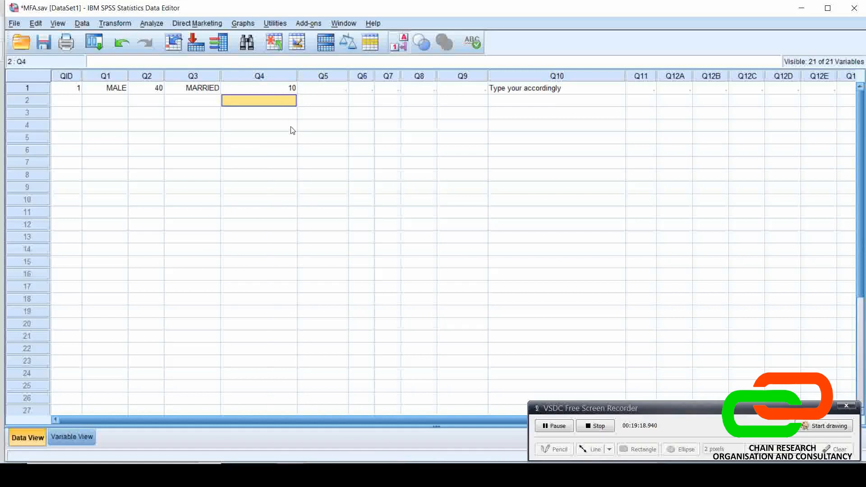
Change the first case's education level (Q4) to code 4 (MASTERS_DEGREE)
click(286, 89)
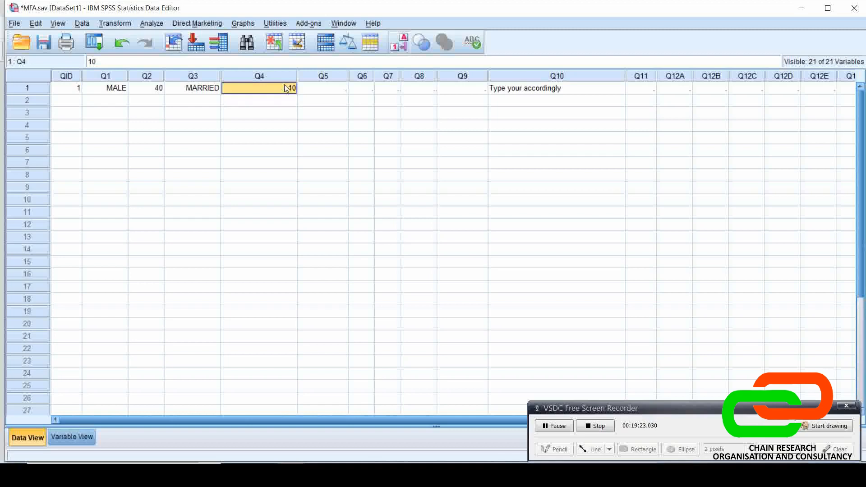
text(4)
key(Return)
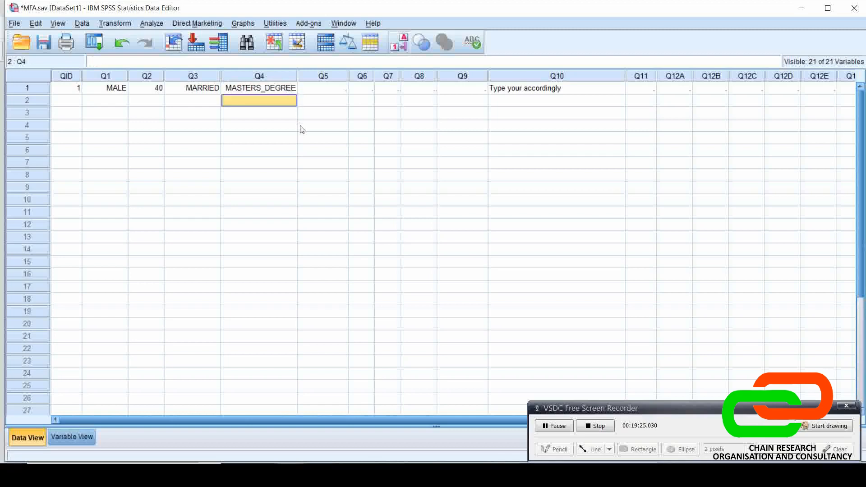
Clear the first case's education level (Q4) value
click(276, 91)
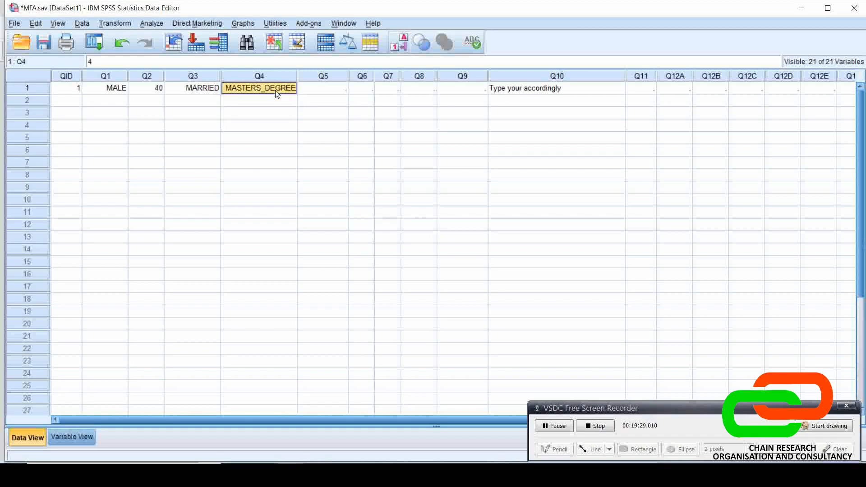
key(BackSpace)
click(276, 143)
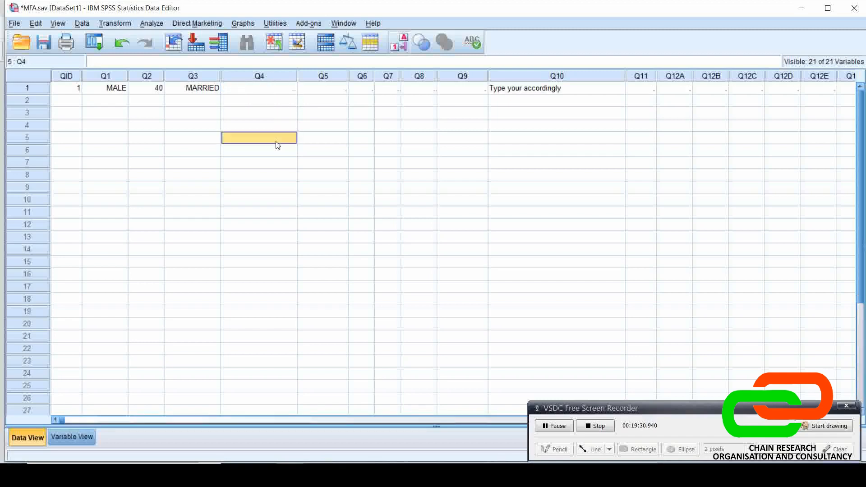
click(552, 426)
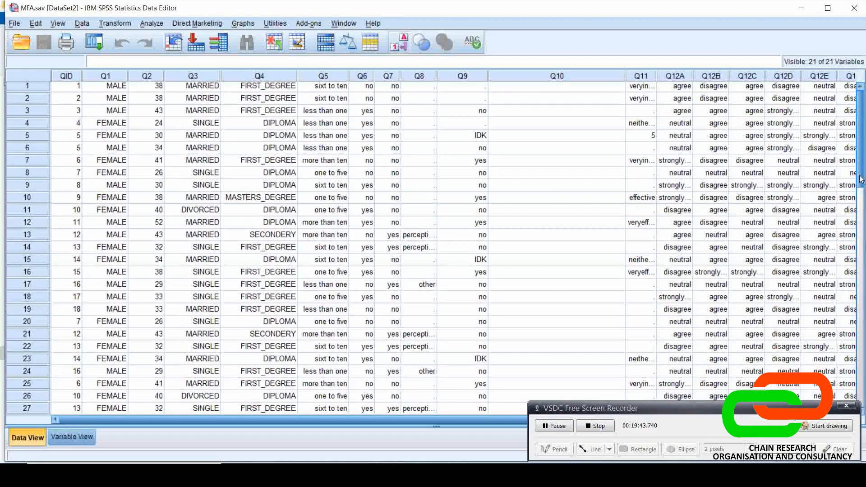
In the completed MFA.sav dataset, switch the data display from value labels to numeric codes and back to labels
drag(861, 177, 861, 142)
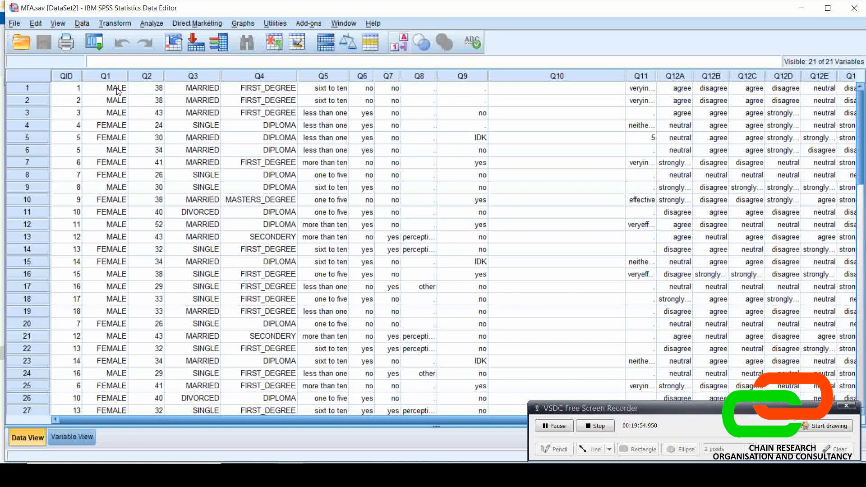
click(399, 43)
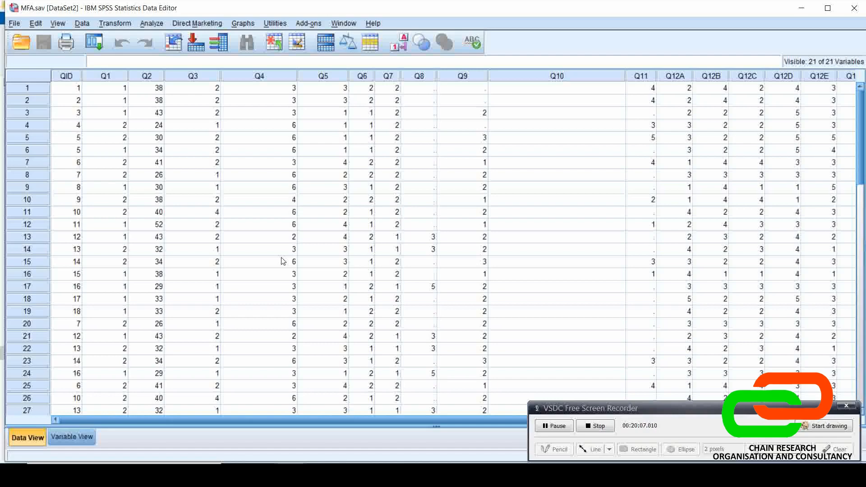
click(403, 44)
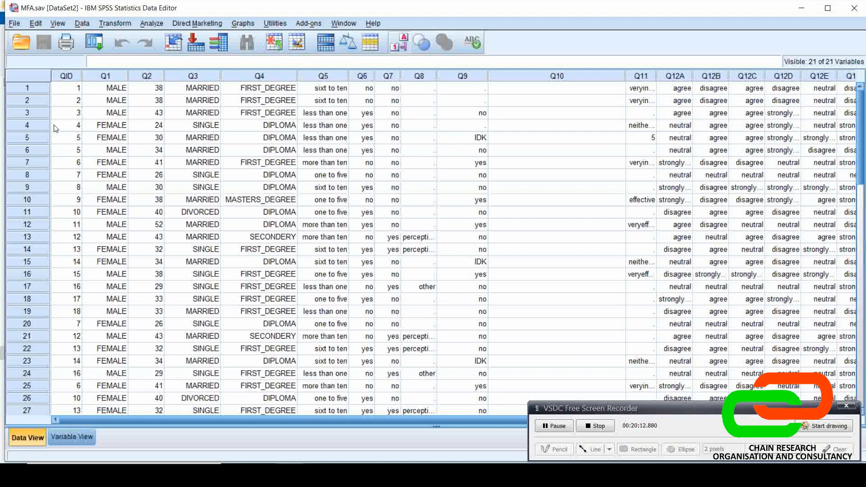
Examine the sex, age, marital status and education answers (Q1 to Q4) of cases 1 and 4
click(36, 86)
click(98, 90)
click(151, 92)
click(188, 89)
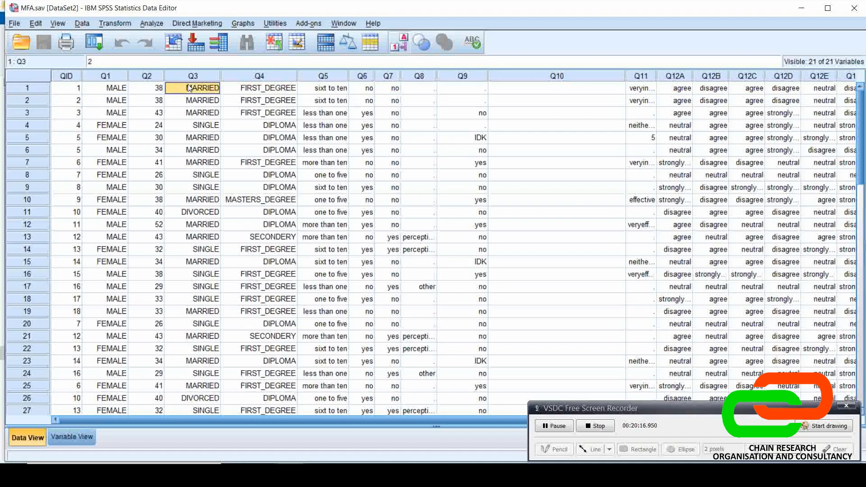
click(254, 91)
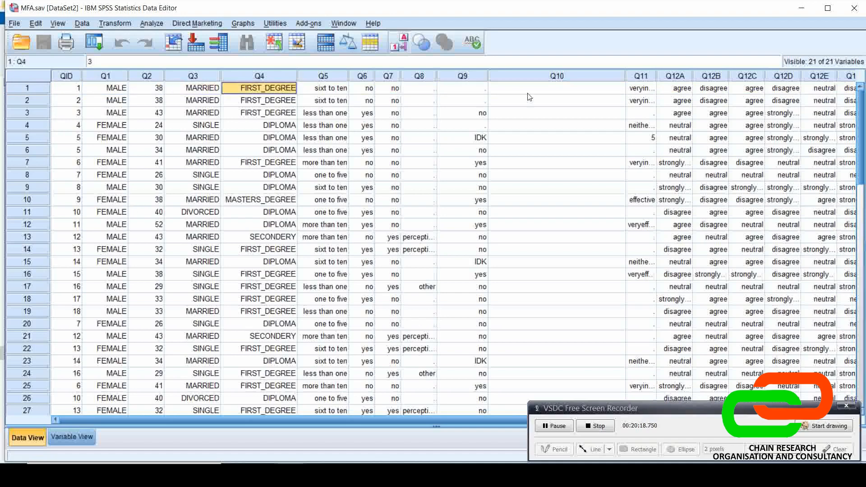
click(39, 126)
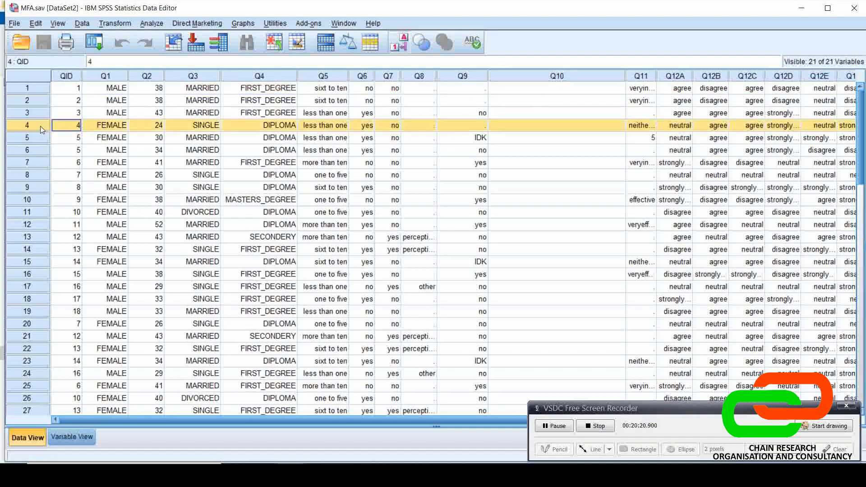
click(118, 126)
click(152, 127)
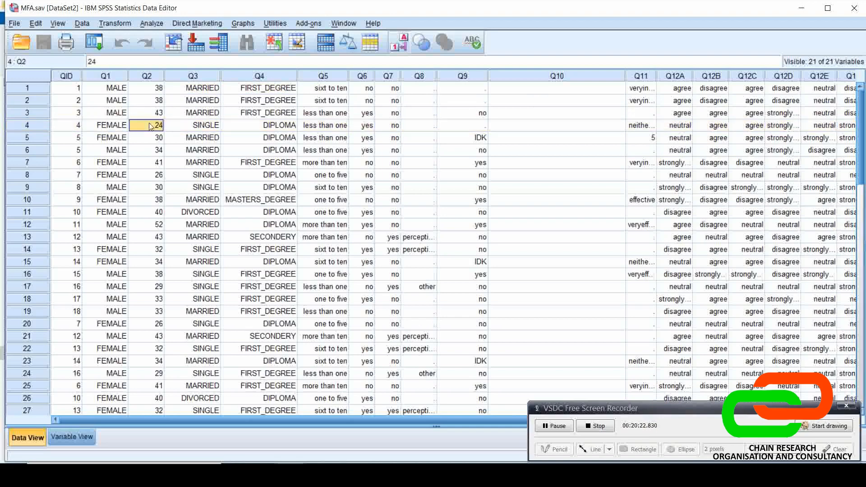
click(191, 127)
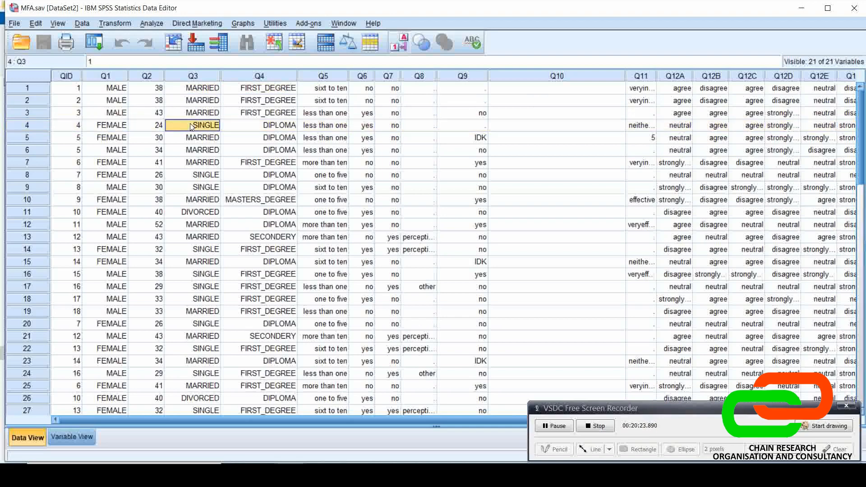
click(263, 126)
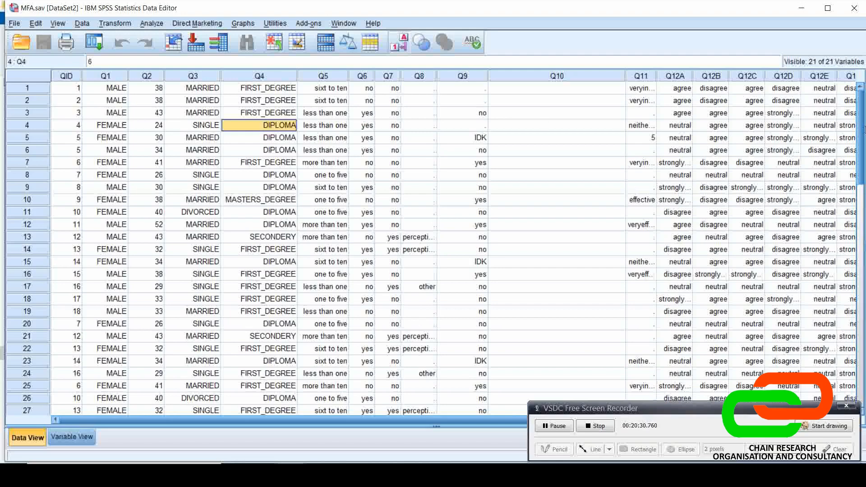
Review the cases down to the end of the dataset, select the empty QID cell in row 51, and return to the first case
drag(860, 131, 862, 242)
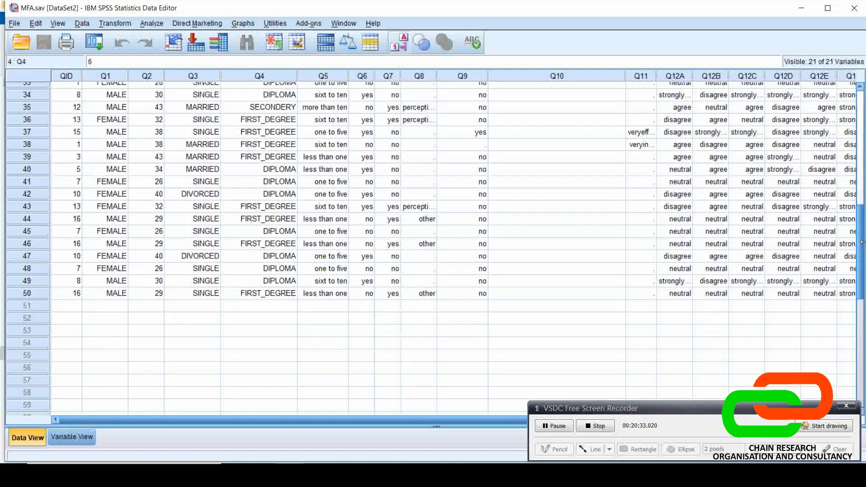
click(72, 306)
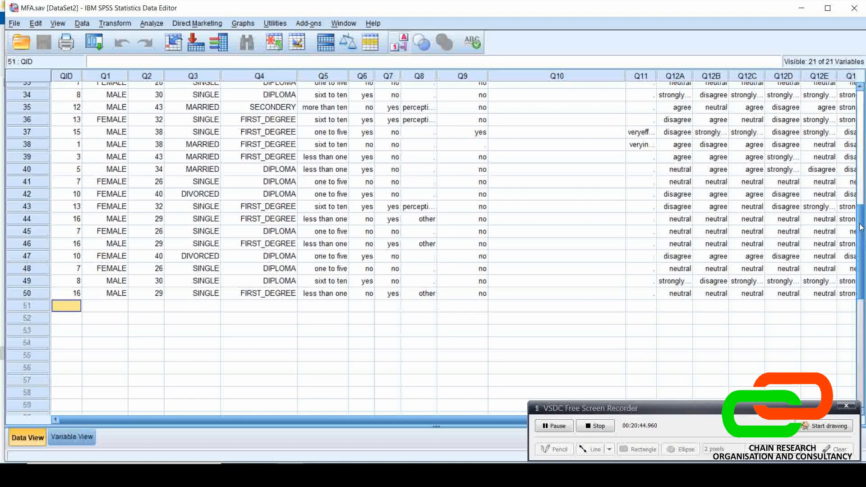
drag(862, 228, 863, 207)
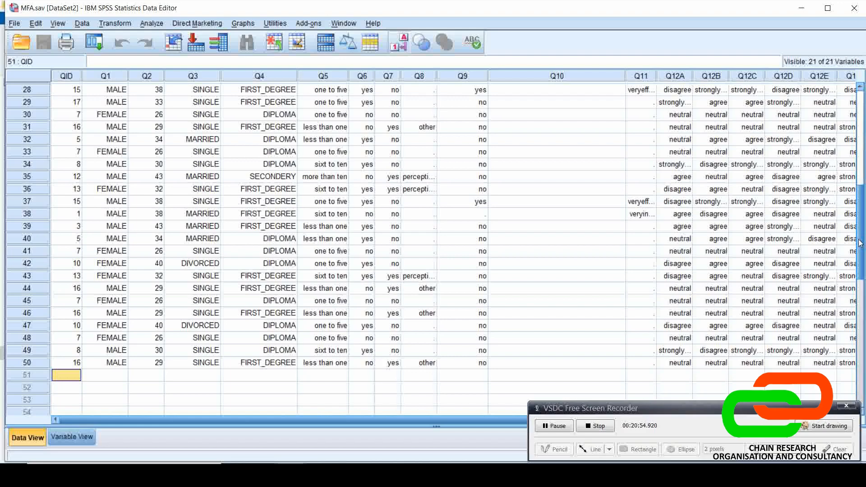
drag(860, 243, 860, 145)
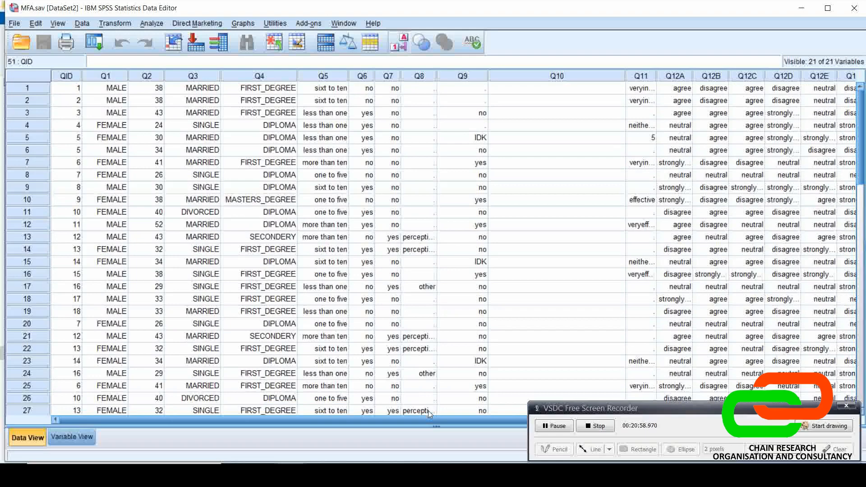
Check the variable definitions in Variable View, and return to Data View
click(90, 438)
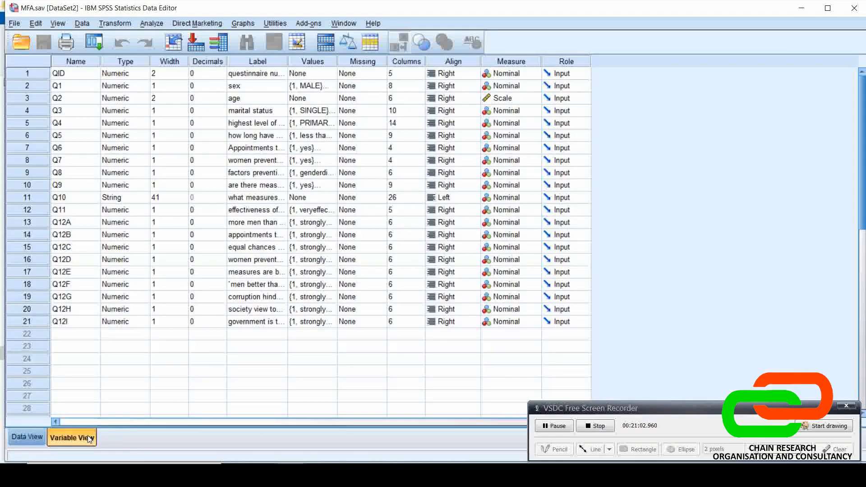
click(34, 436)
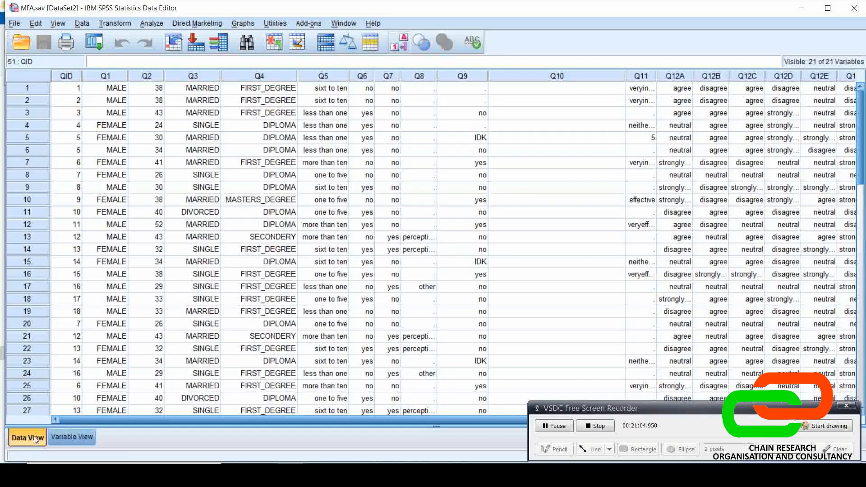